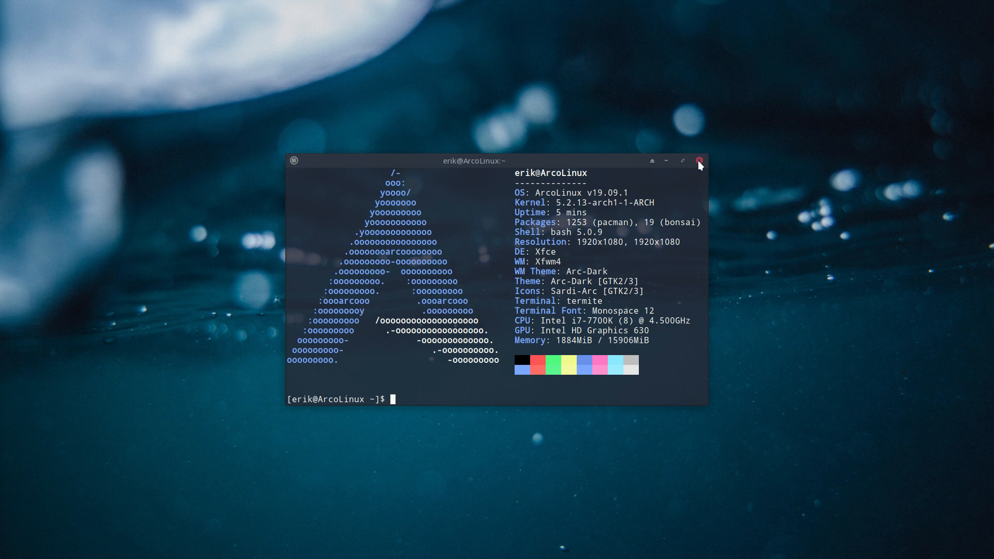
Step: Close the Termite window showing the ArcoLinux v19.09.1 system summary
{"action": "left_click", "coordinate": [699, 161]}
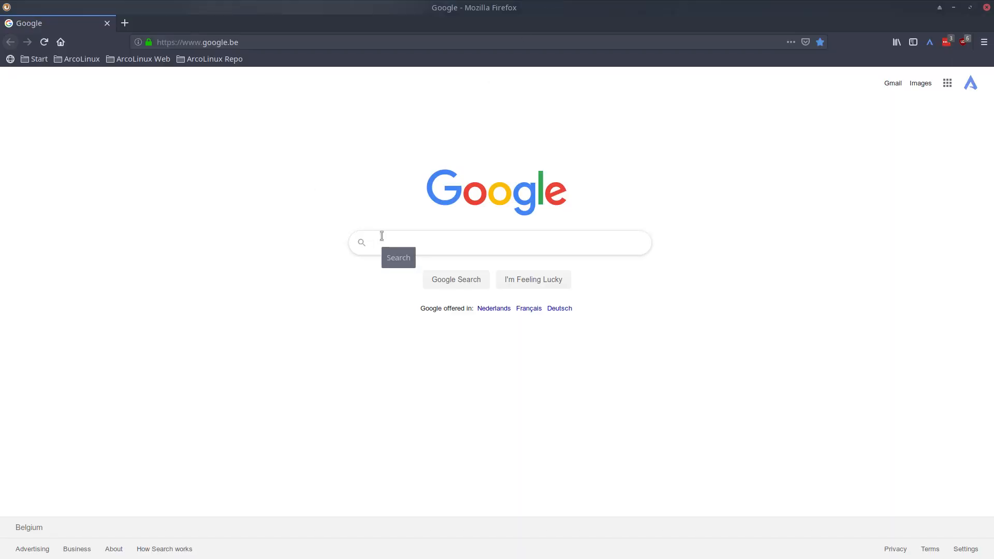
Step: Search Google for 'arcolinux download'
{"action": "type", "text": "aar"}
{"action": "key", "text": "BackSpace"}
{"action": "key", "text": "BackSpace"}
{"action": "type", "text": "rcolinux"}
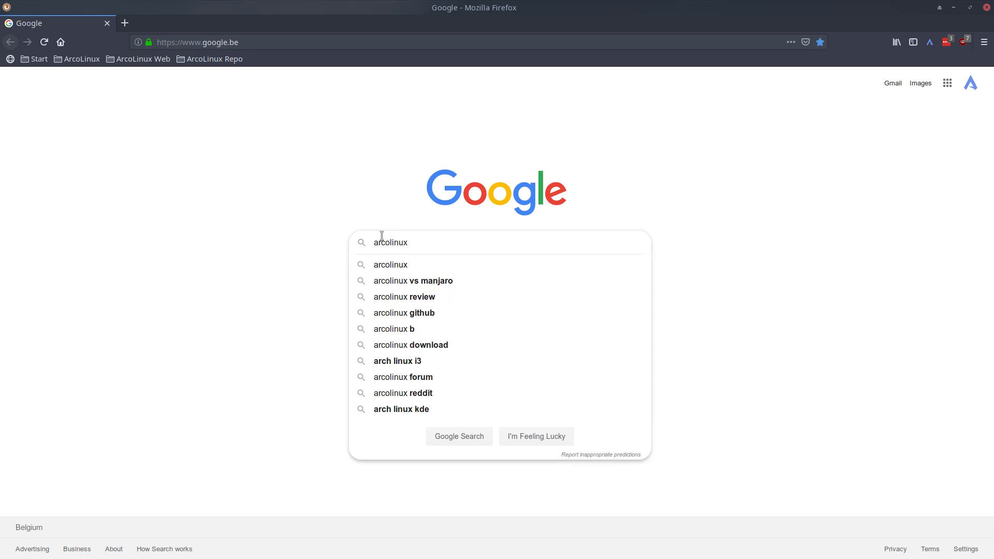
{"action": "type", "text": " download"}
{"action": "key", "text": "Return"}
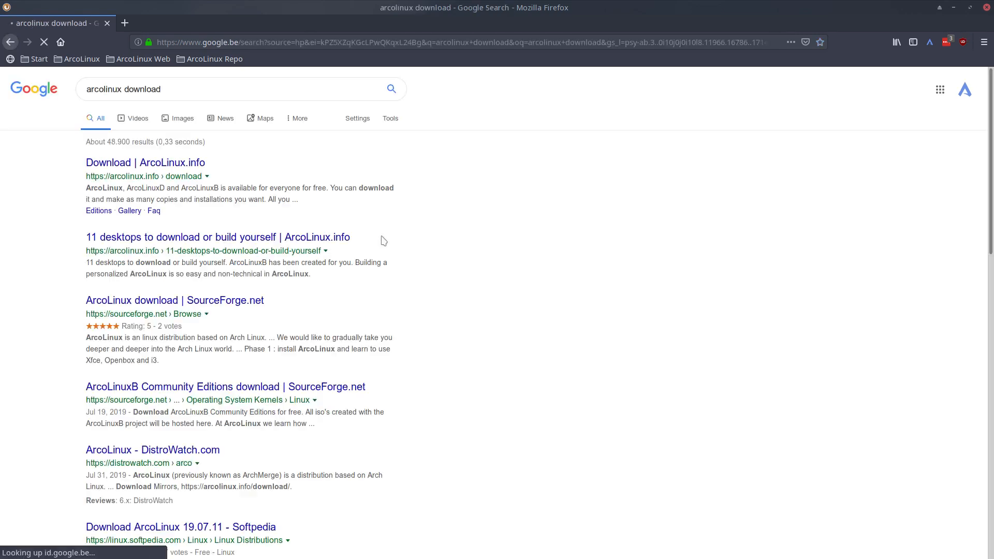
Step: Open the ArcoLinux.info download page and follow Option 2's dataserver DOWNLOAD button to the ISO listing
{"action": "left_click", "coordinate": [154, 169]}
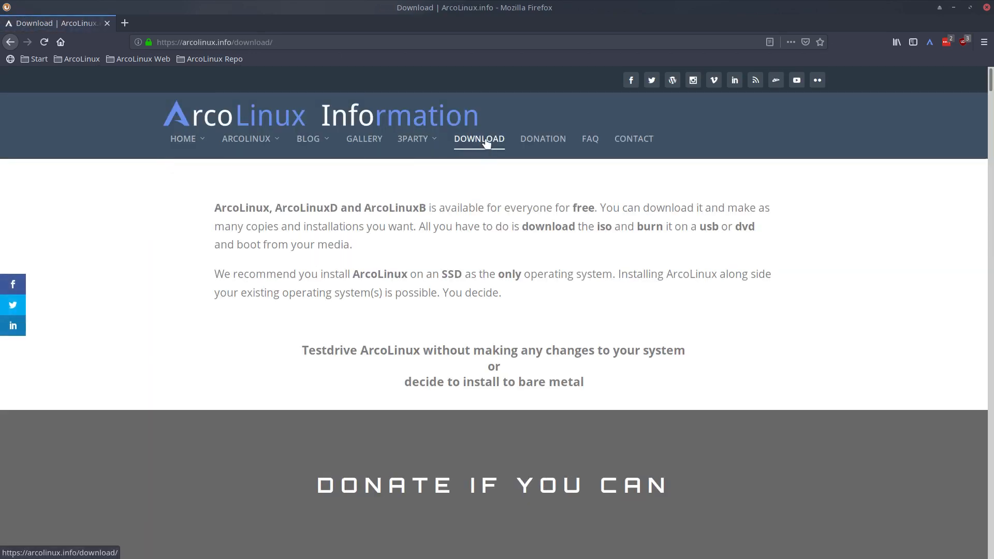
{"action": "scroll", "coordinate": [483, 408], "scroll_direction": "down", "scroll_amount": 10}
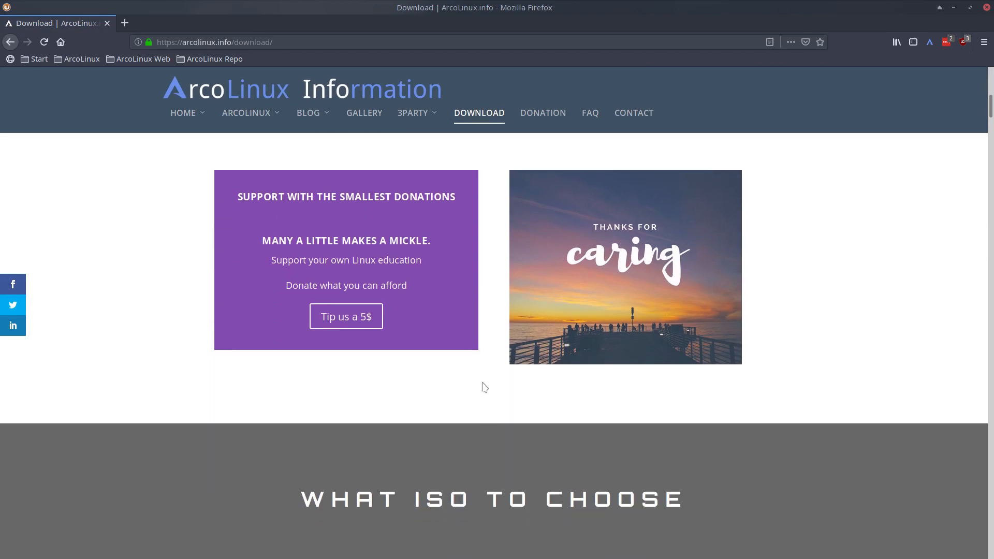
{"action": "scroll", "coordinate": [445, 387], "scroll_direction": "down", "scroll_amount": 5}
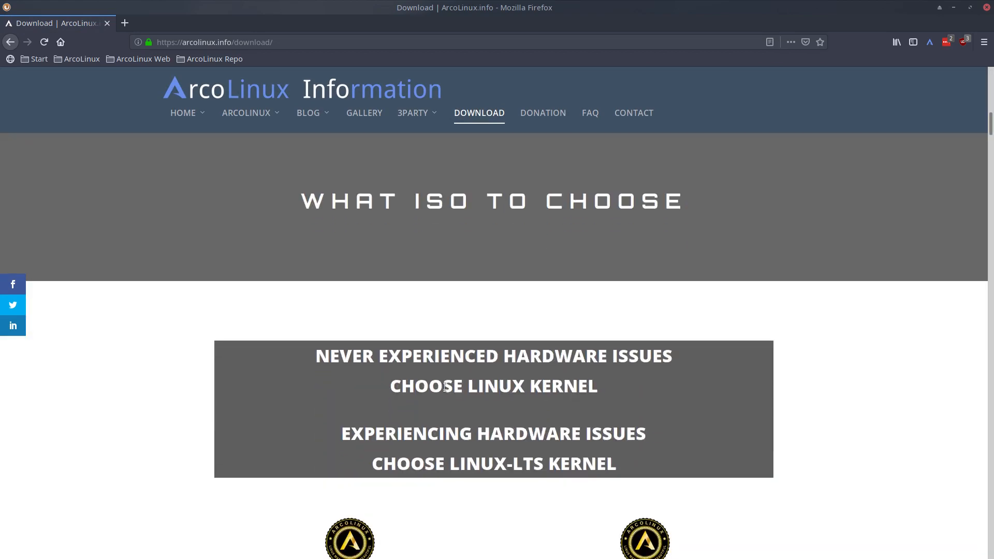
{"action": "scroll", "coordinate": [445, 388], "scroll_direction": "down", "scroll_amount": 5}
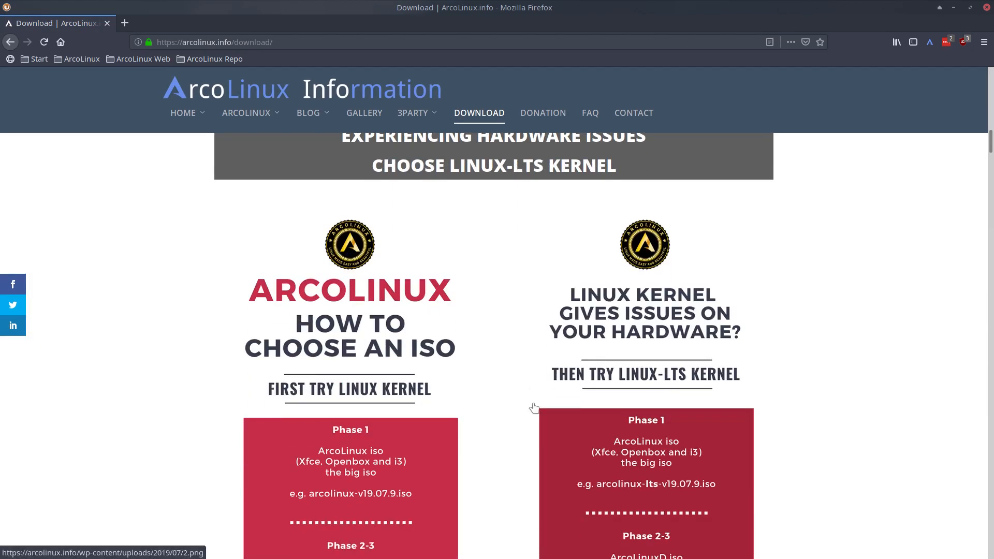
{"action": "scroll", "coordinate": [504, 414], "scroll_direction": "down", "scroll_amount": 5}
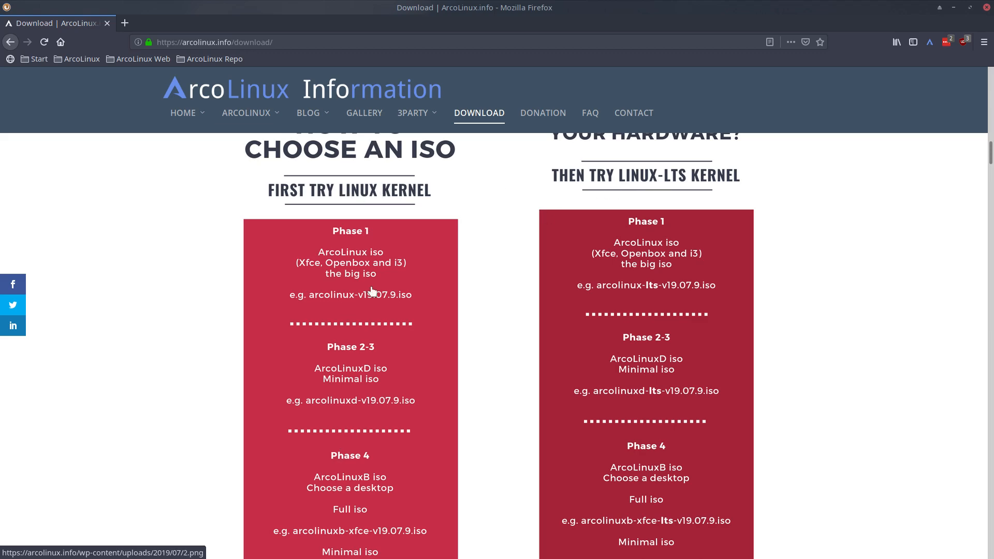
{"action": "scroll", "coordinate": [365, 384], "scroll_direction": "down", "scroll_amount": 7}
{"action": "scroll", "coordinate": [367, 385], "scroll_direction": "down", "scroll_amount": 2}
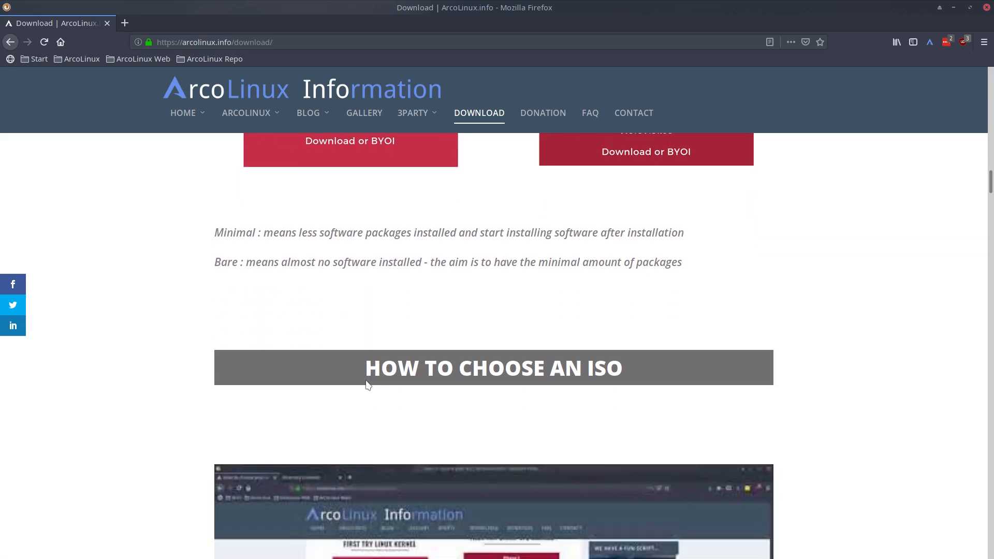
{"action": "scroll", "coordinate": [484, 395], "scroll_direction": "down", "scroll_amount": 7}
{"action": "scroll", "coordinate": [403, 326], "scroll_direction": "down", "scroll_amount": 4}
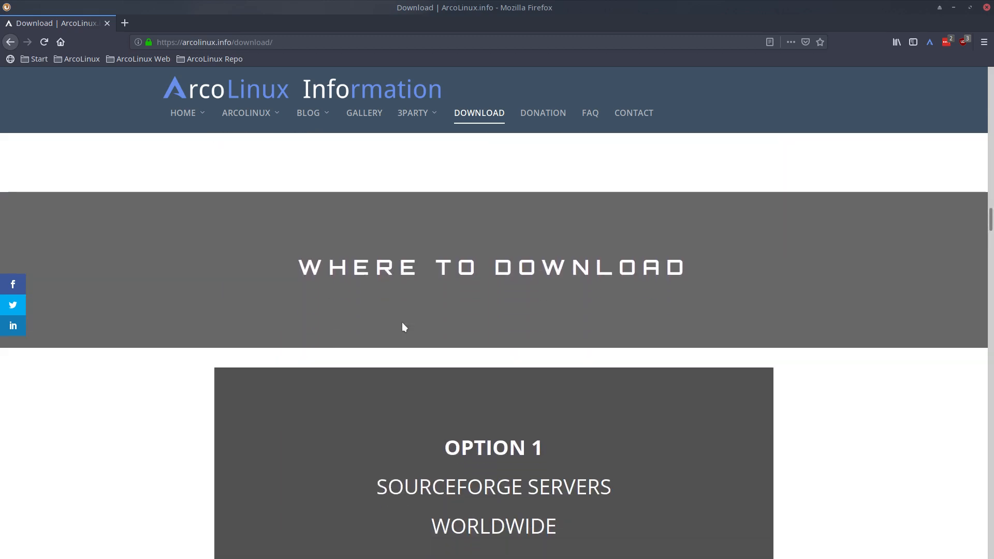
{"action": "scroll", "coordinate": [410, 349], "scroll_direction": "down", "scroll_amount": 4}
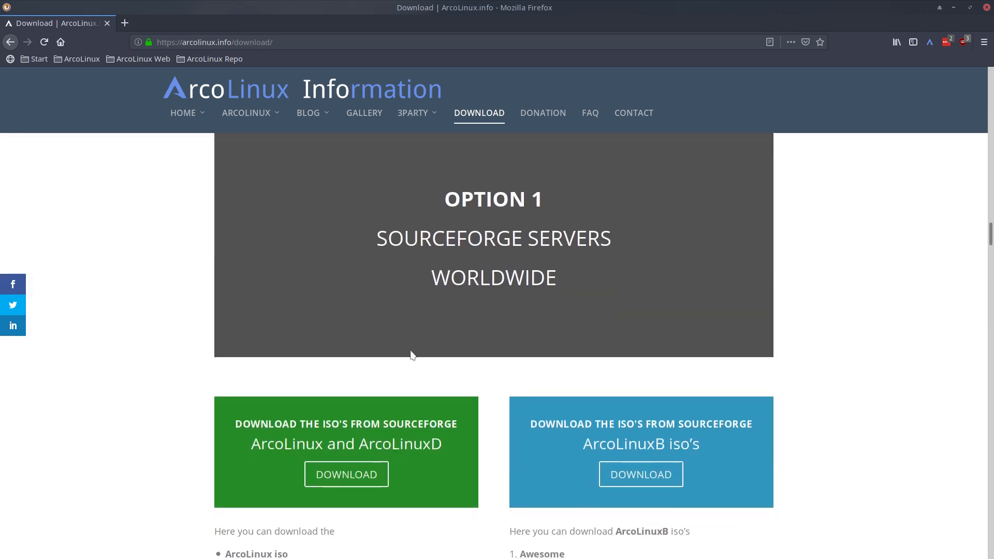
{"action": "scroll", "coordinate": [411, 352], "scroll_direction": "down", "scroll_amount": 2}
{"action": "scroll", "coordinate": [505, 396], "scroll_direction": "up", "scroll_amount": 1}
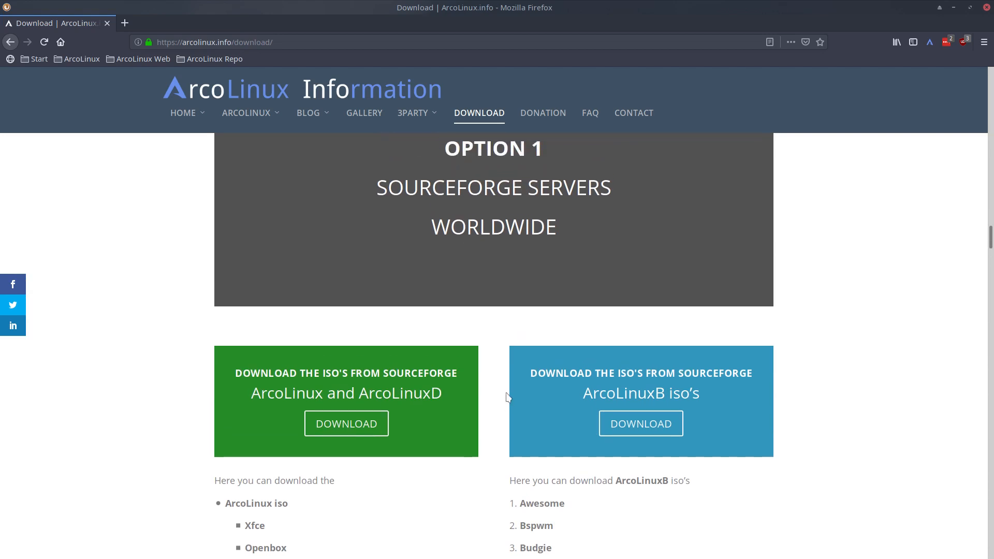
{"action": "scroll", "coordinate": [466, 399], "scroll_direction": "down", "scroll_amount": 2}
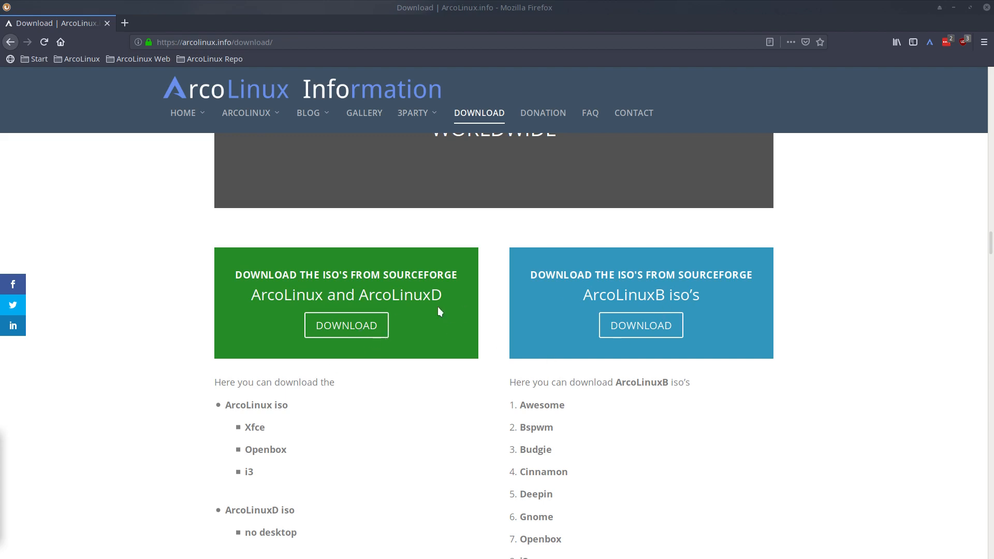
{"action": "scroll", "coordinate": [168, 404], "scroll_direction": "down", "scroll_amount": 4}
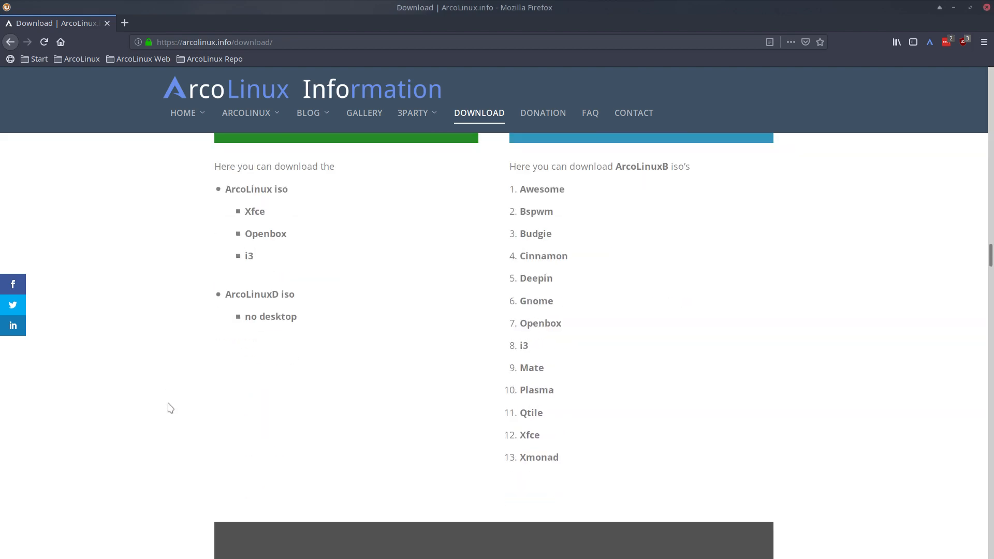
{"action": "scroll", "coordinate": [169, 407], "scroll_direction": "down", "scroll_amount": 8}
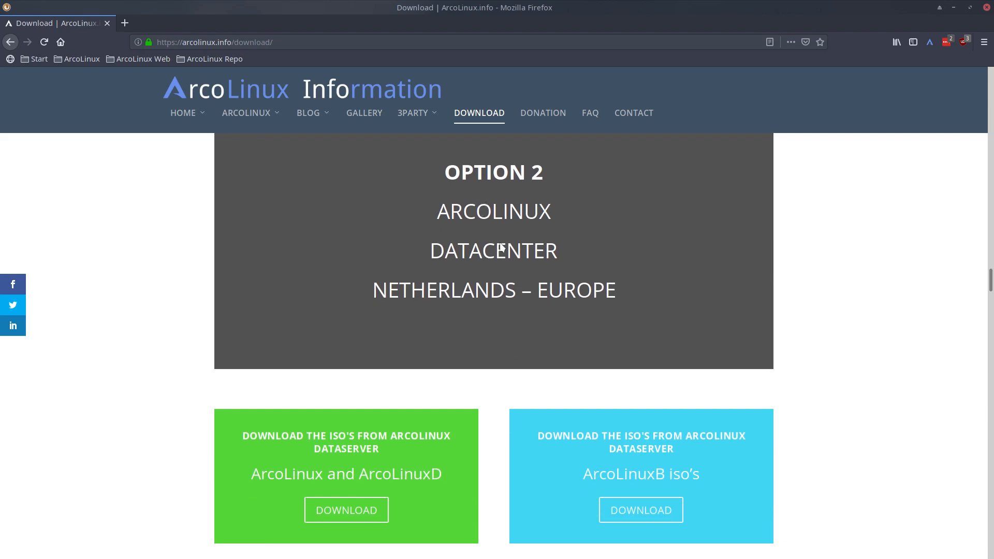
{"action": "left_click", "coordinate": [645, 519]}
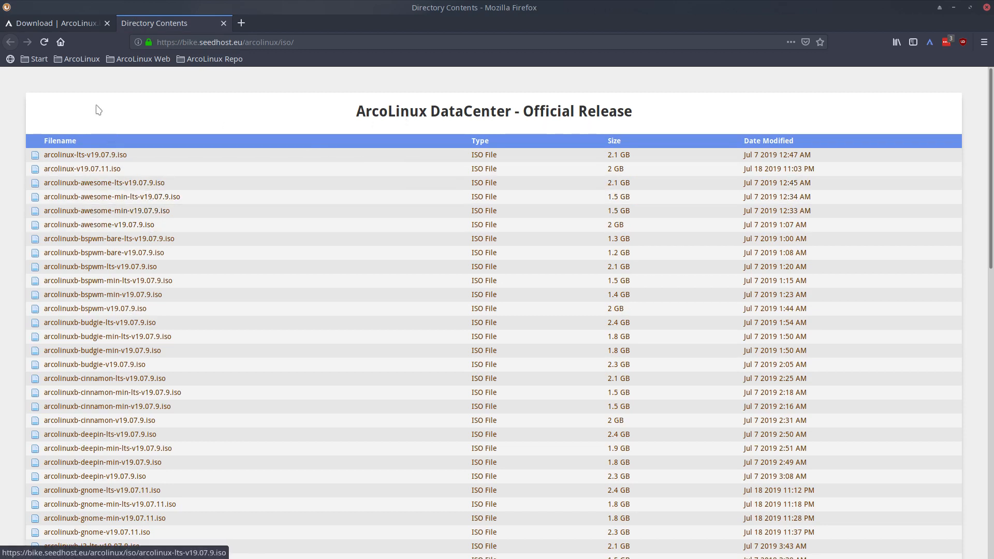
Step: Trim 'iso/' from the DataCenter address to reach /arcolinux/, then enter the aag folder
{"action": "left_click_drag", "start_coordinate": [282, 44], "coordinate": [294, 43]}
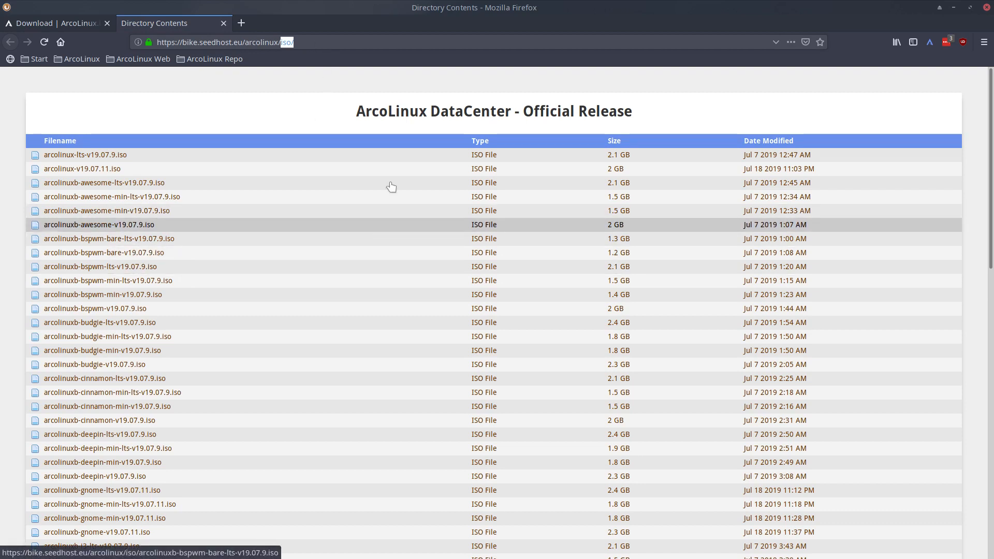
{"action": "left_click", "coordinate": [333, 42]}
{"action": "key", "text": "BackSpace"}
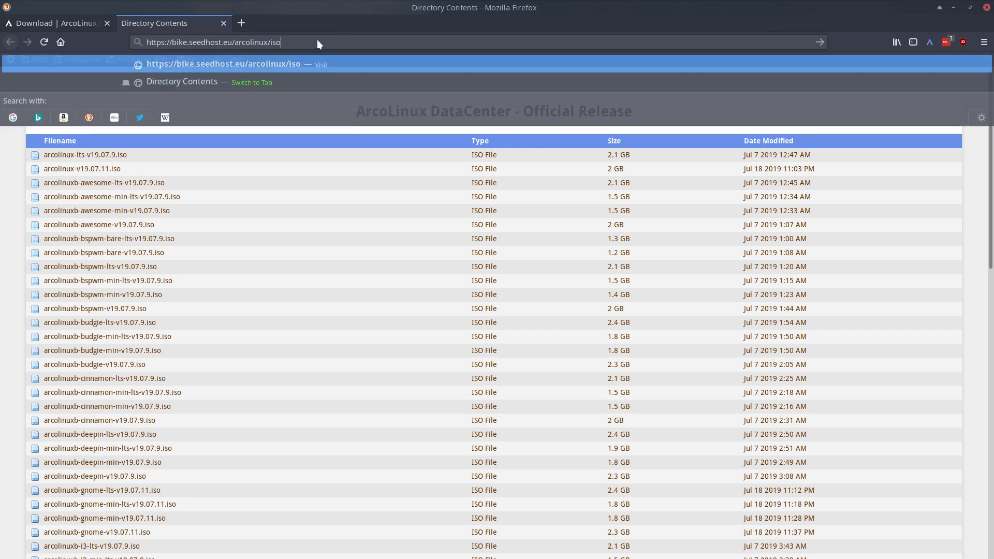
{"action": "key", "text": "BackSpace"}
{"action": "key", "text": "BackSpace"}
{"action": "key", "text": "BackSpace"}
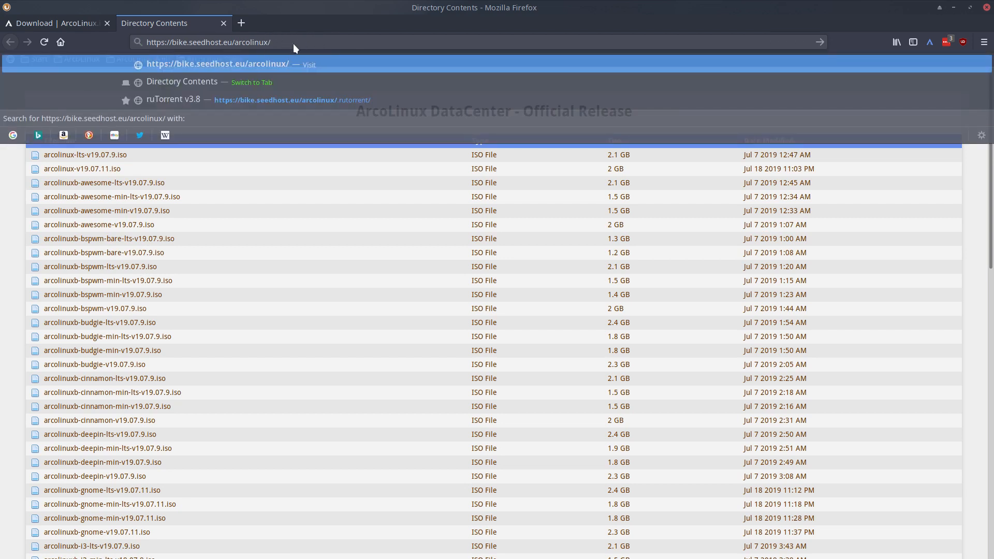
{"action": "key", "text": "Return"}
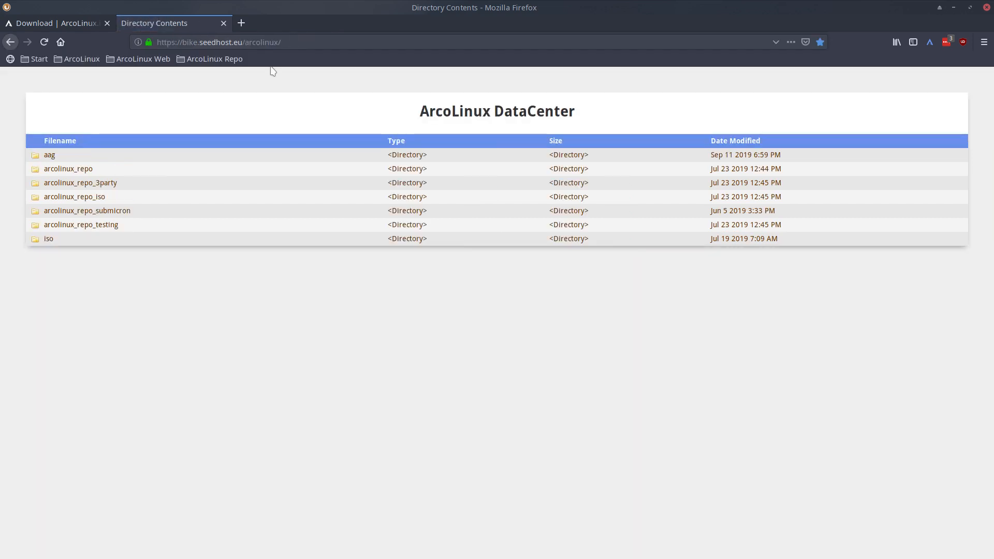
{"action": "left_click", "coordinate": [49, 155]}
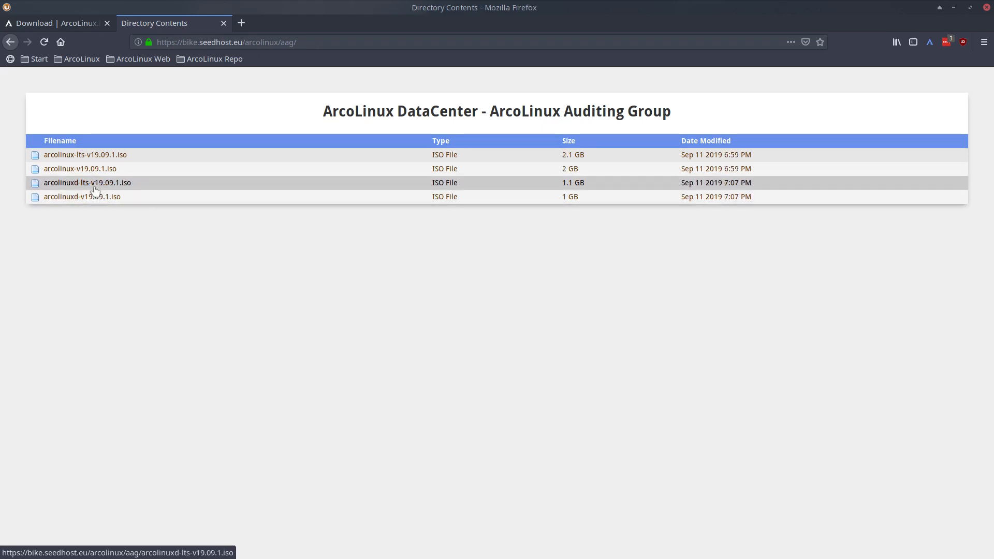
Step: Download arcolinux-v19.09.1.iso (2 GB) and check its progress in the downloads panel
{"action": "left_click", "coordinate": [87, 170]}
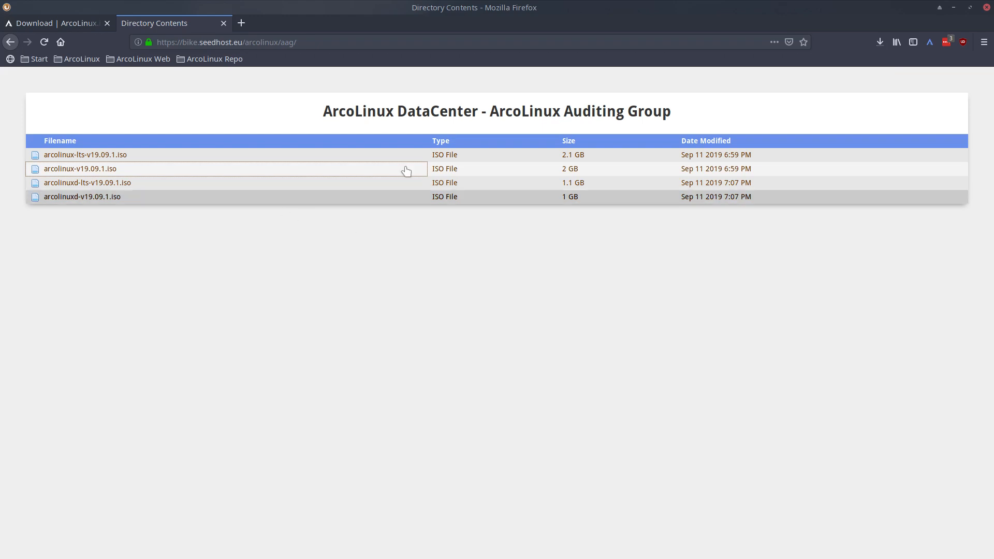
{"action": "left_click", "coordinate": [880, 42]}
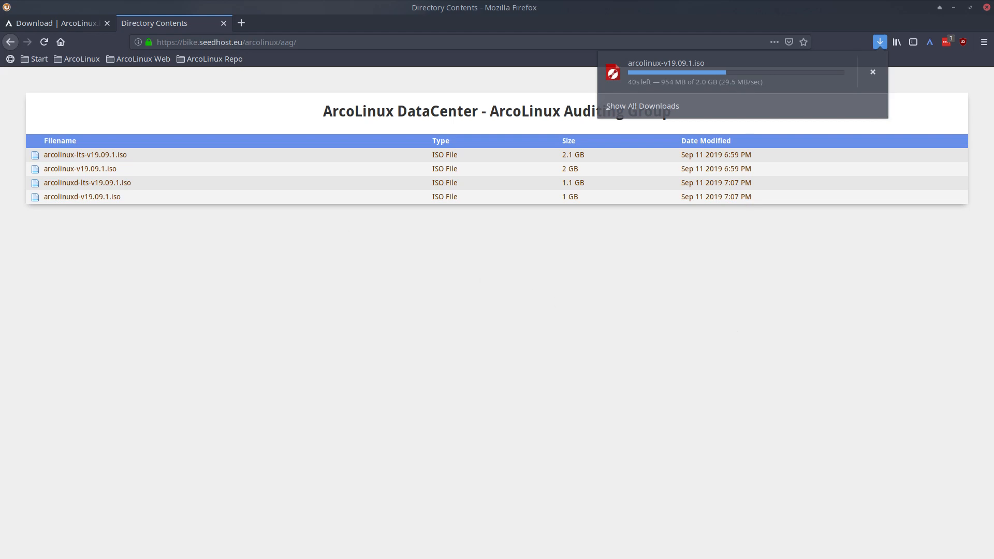
{"action": "key", "text": "Escape"}
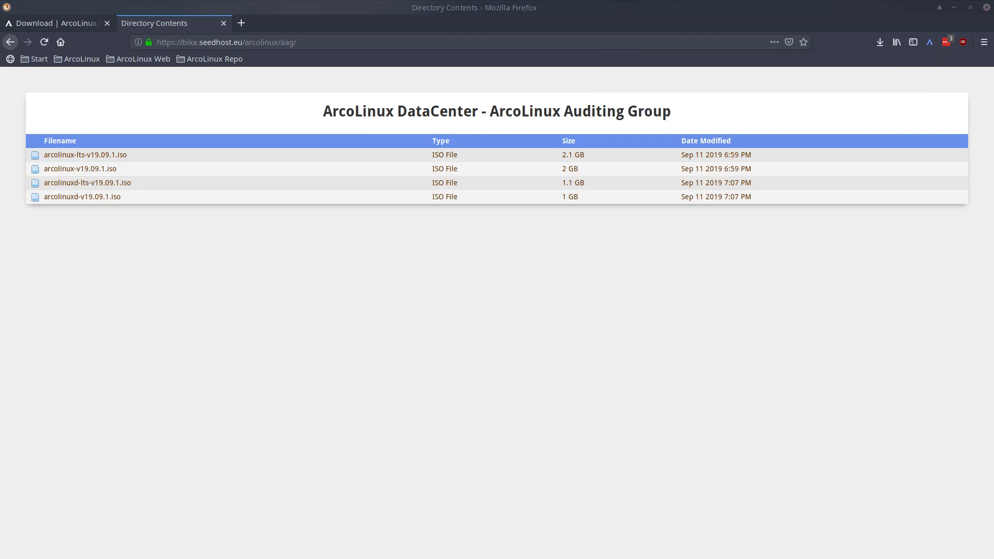
Step: Close Firefox and choose arcolinux-v19.09.1.iso as the image in USB Image Writer
{"action": "left_click", "coordinate": [986, 7]}
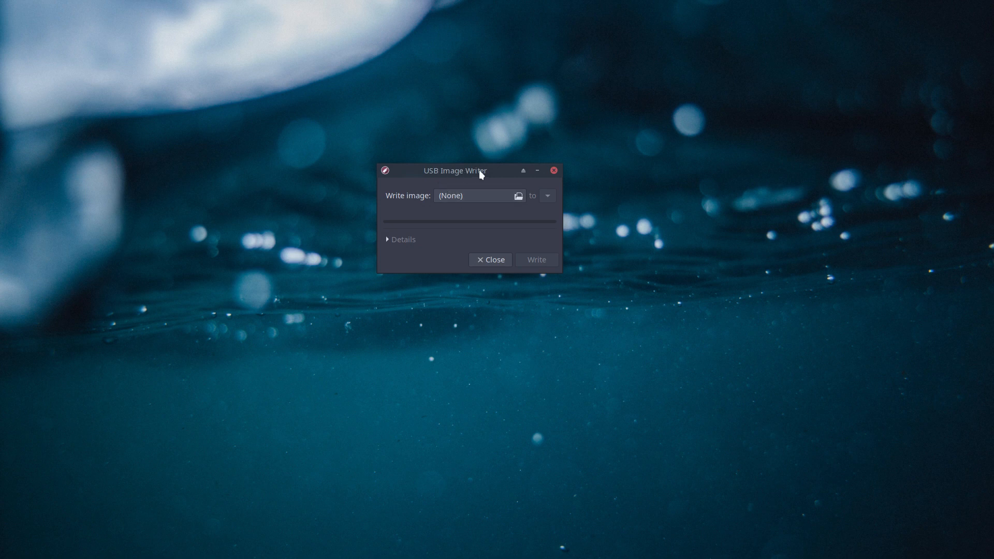
{"action": "left_click", "coordinate": [461, 196]}
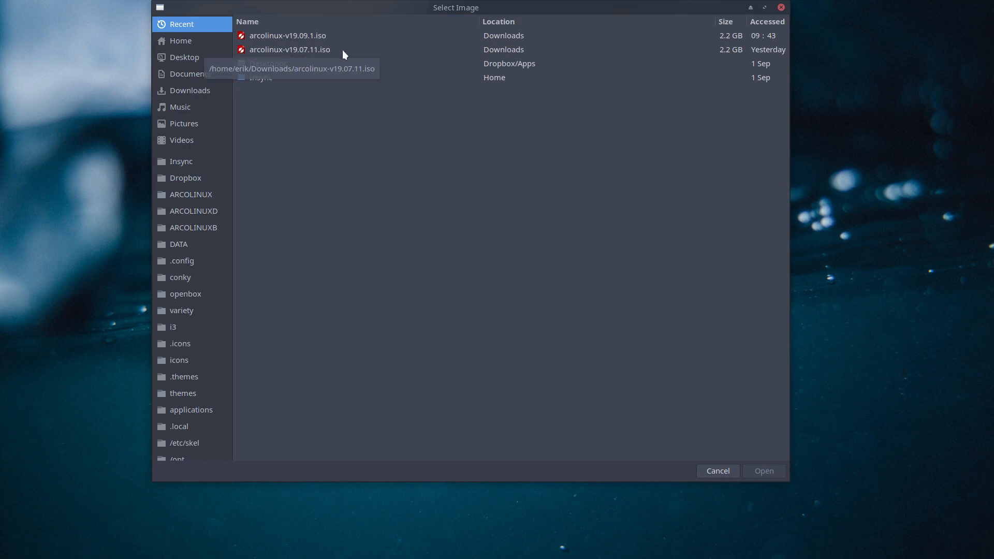
{"action": "left_click", "coordinate": [316, 36]}
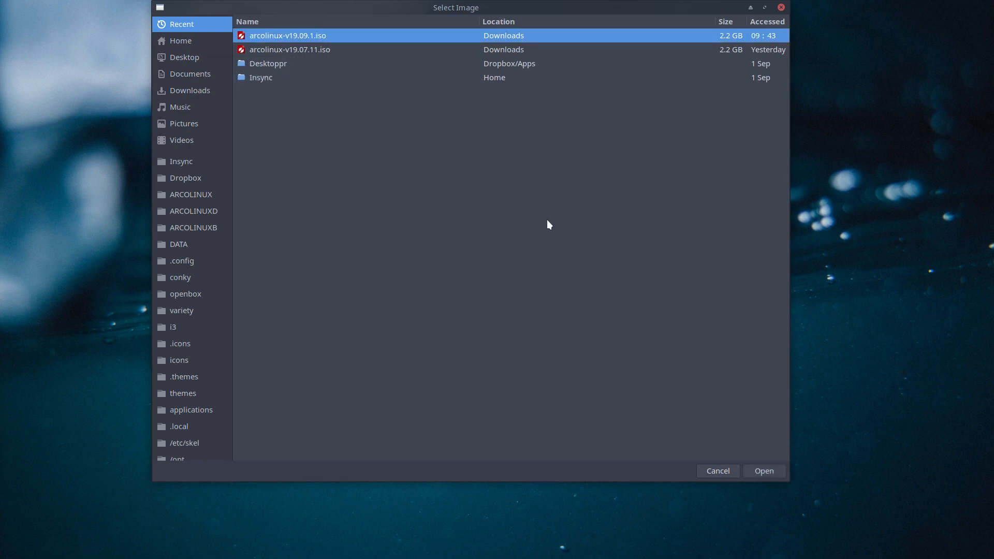
{"action": "left_click", "coordinate": [762, 471]}
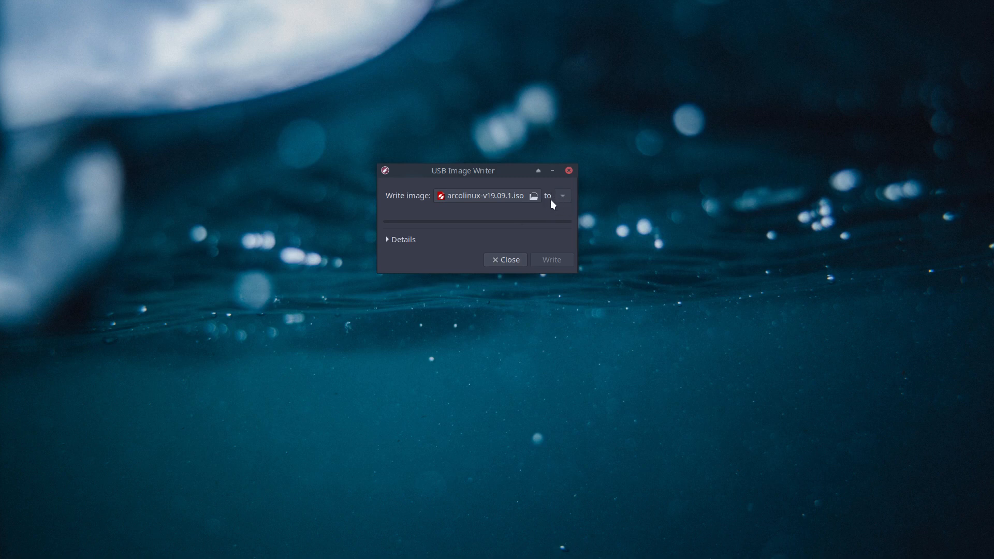
Step: Close USB Image Writer, launch VirtualBox with Super+F7, and open the template machine's context menu
{"action": "left_click", "coordinate": [509, 266]}
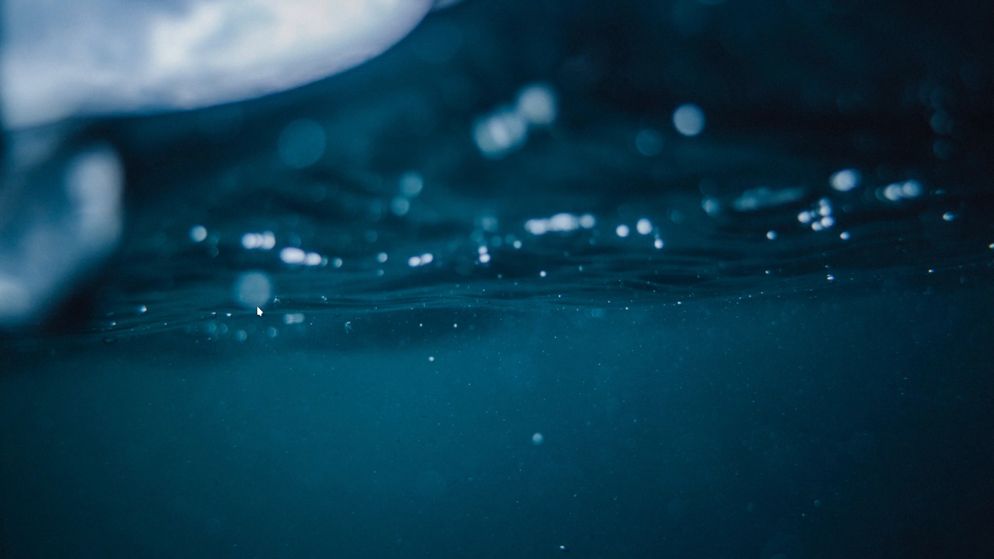
{"action": "key", "text": "super+F7"}
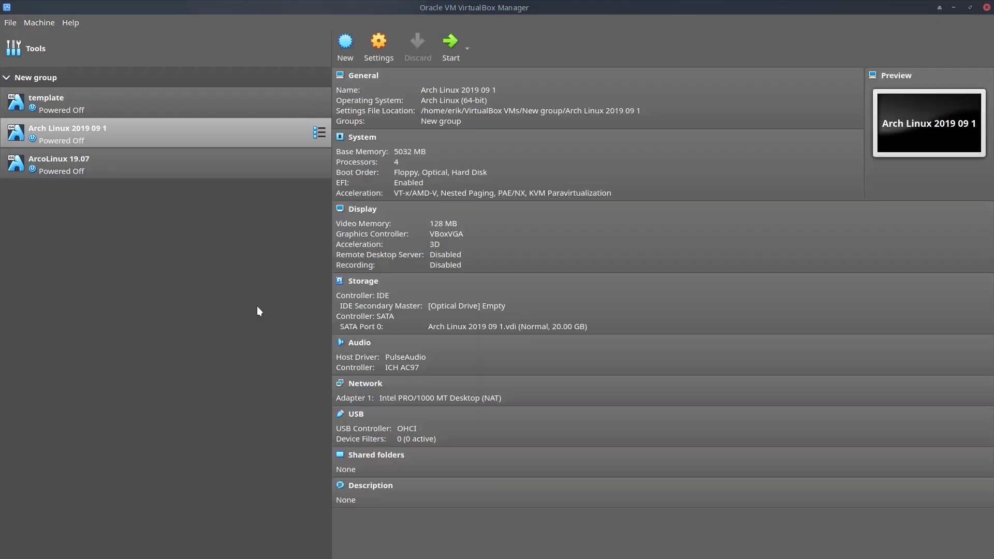
{"action": "left_click", "coordinate": [64, 102]}
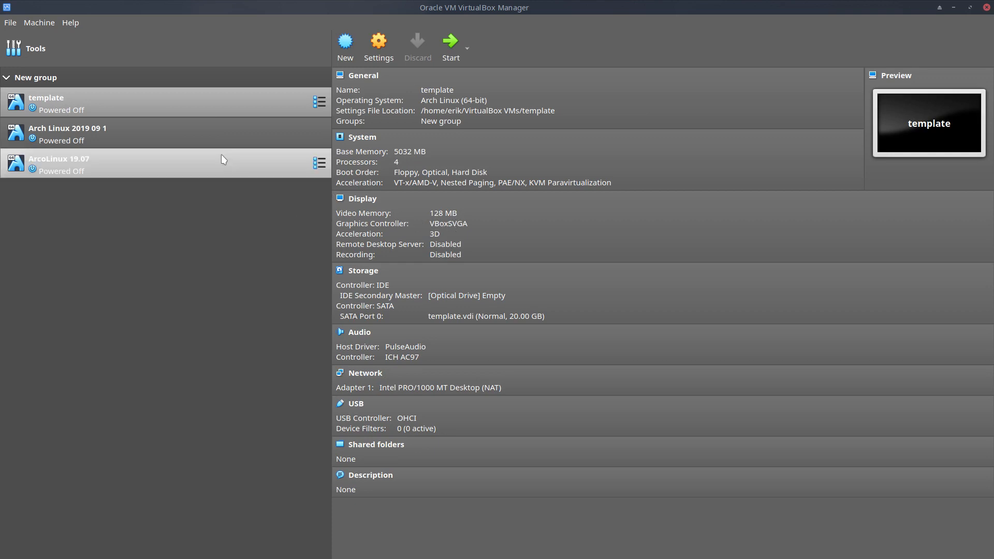
{"action": "right_click", "coordinate": [195, 106]}
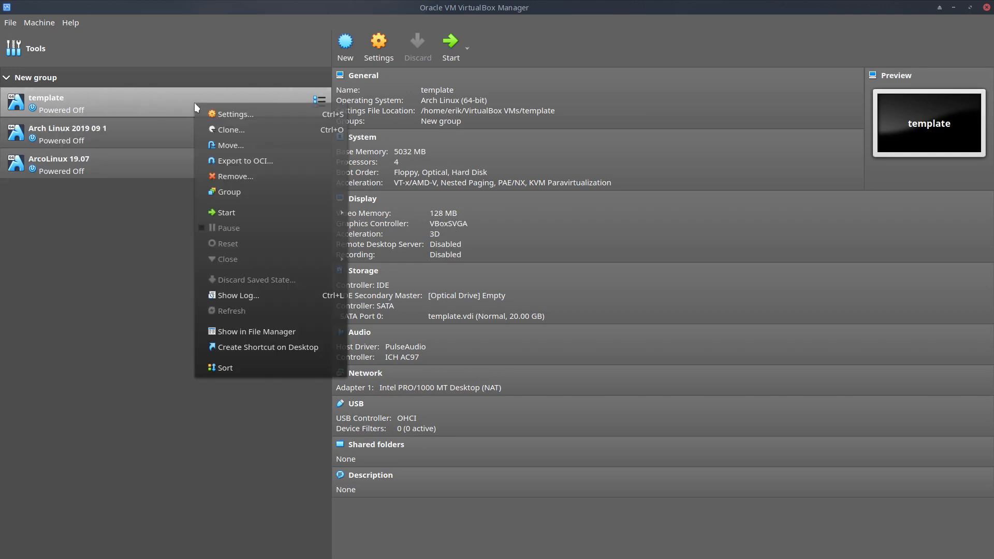
{"action": "left_click", "coordinate": [245, 115]}
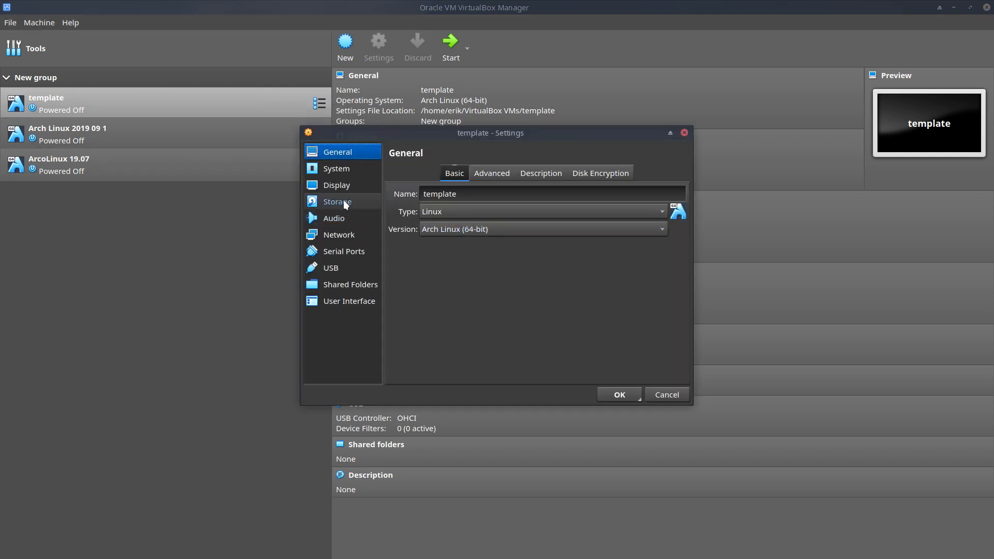
{"action": "left_click", "coordinate": [347, 186]}
{"action": "left_click", "coordinate": [492, 269]}
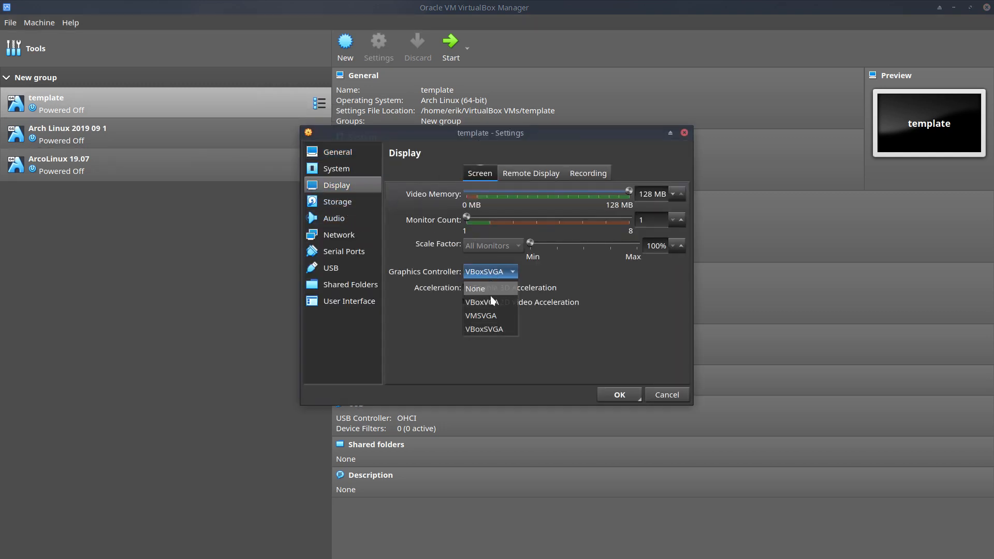
{"action": "left_click", "coordinate": [492, 297]}
{"action": "left_click", "coordinate": [505, 272]}
{"action": "left_click", "coordinate": [490, 309]}
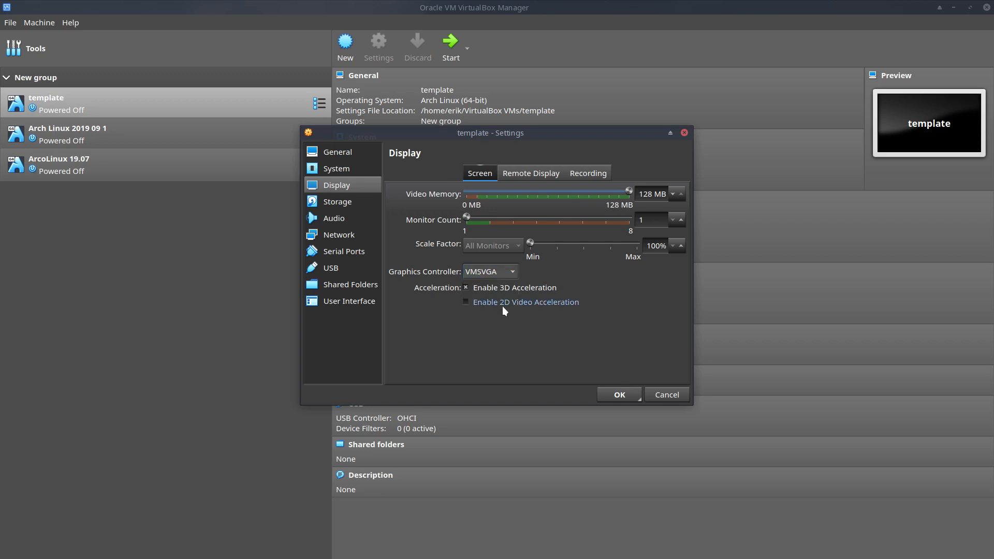
{"action": "left_click", "coordinate": [506, 274]}
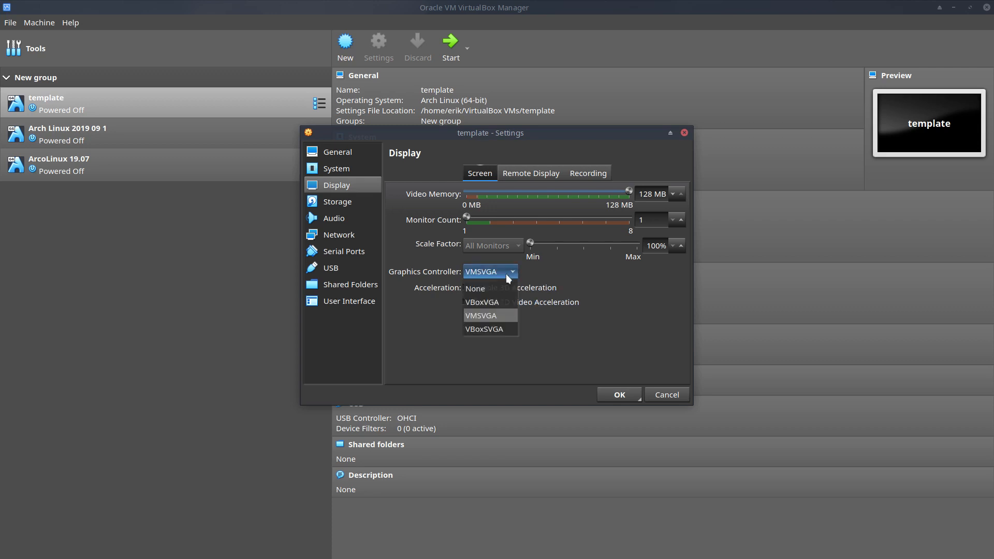
{"action": "left_click", "coordinate": [486, 329]}
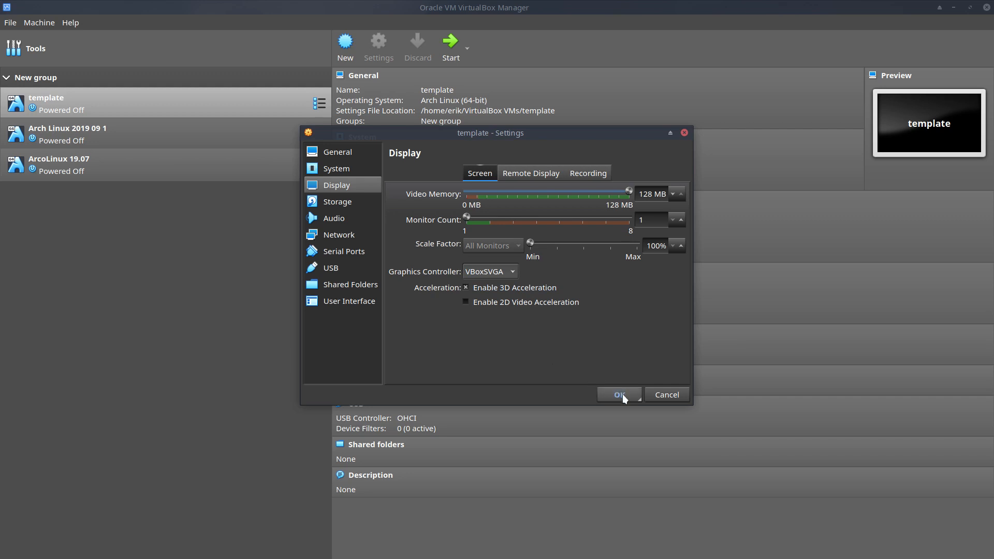
{"action": "left_click", "coordinate": [350, 156]}
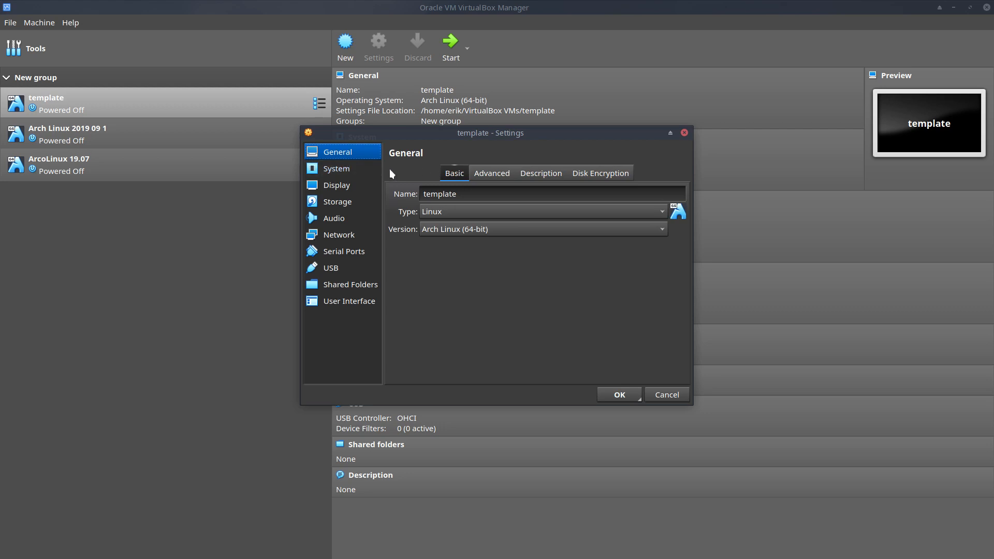
{"action": "left_click", "coordinate": [345, 168]}
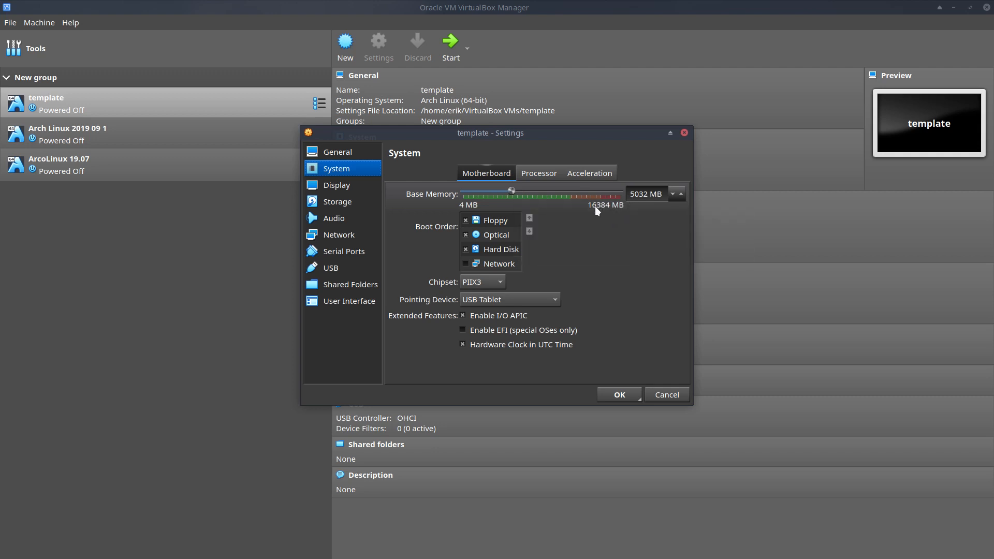
{"action": "left_click", "coordinate": [544, 171]}
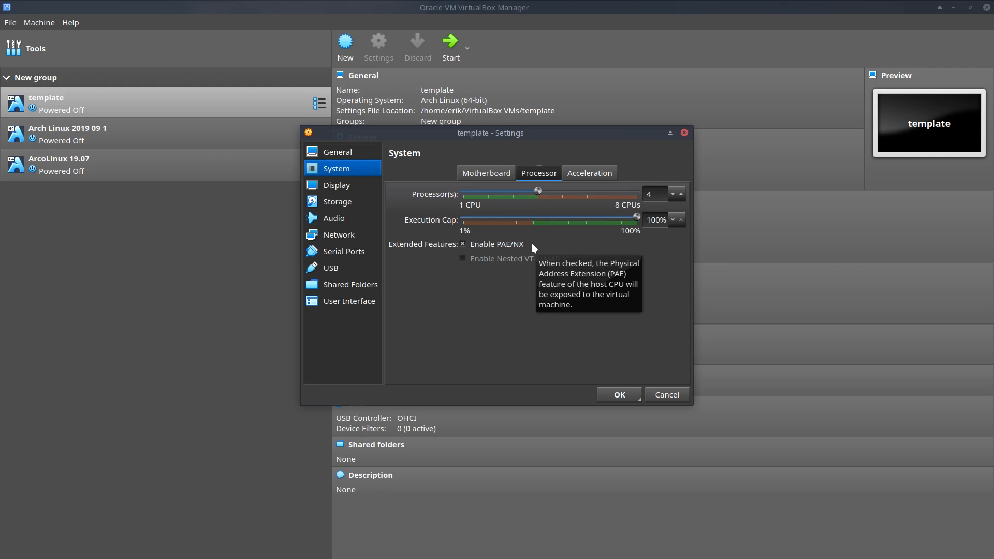
{"action": "left_click", "coordinate": [582, 178]}
{"action": "left_click", "coordinate": [362, 188]}
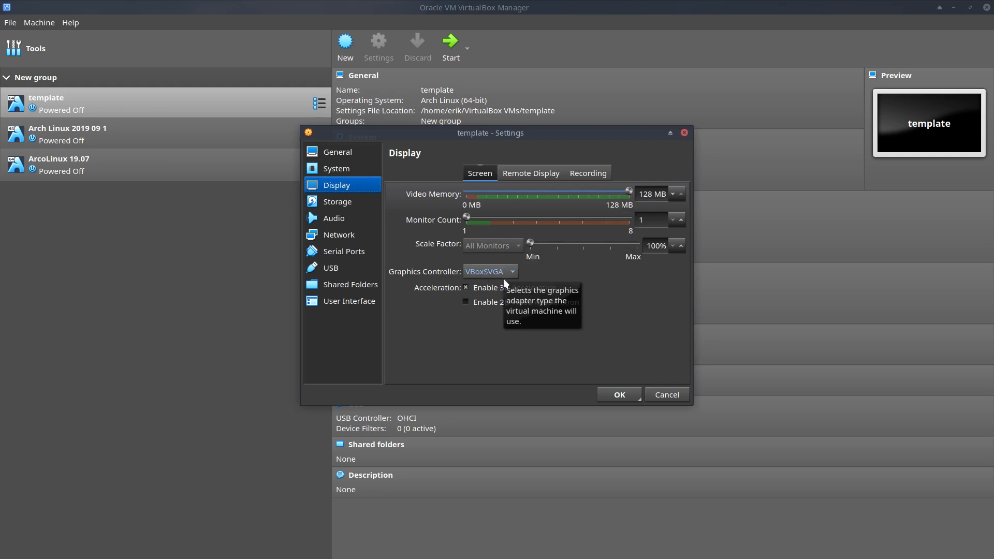
{"action": "left_click", "coordinate": [364, 206]}
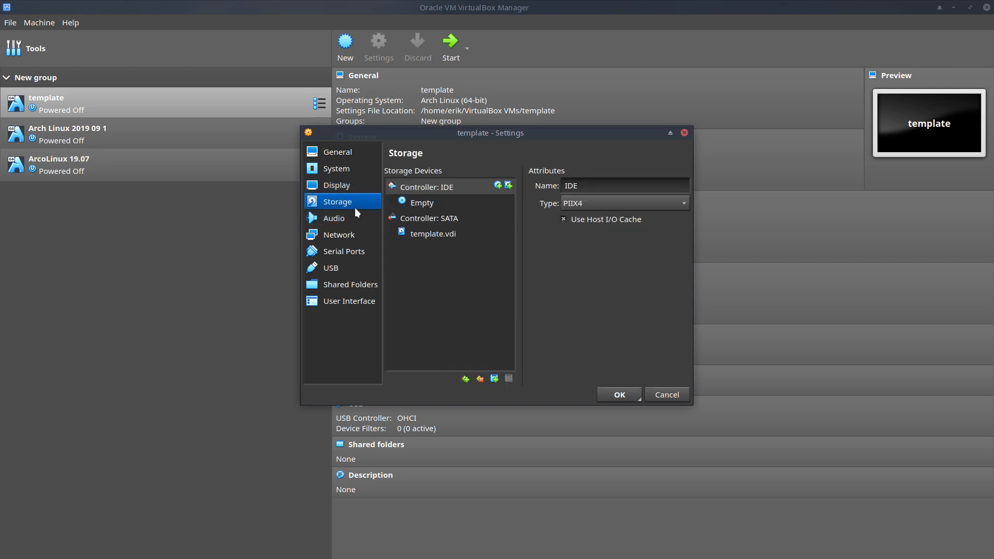
{"action": "left_click", "coordinate": [345, 217]}
{"action": "left_click", "coordinate": [347, 235]}
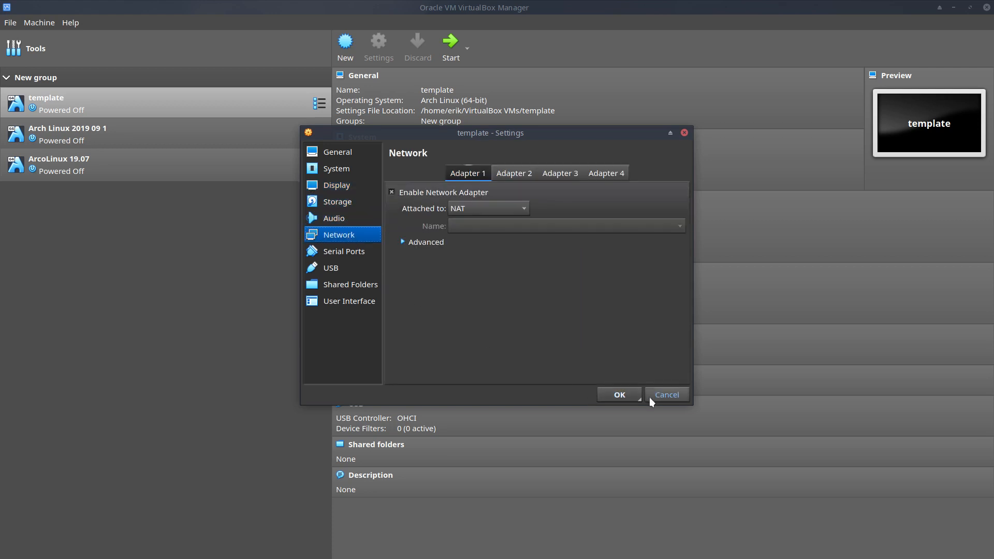
{"action": "left_click", "coordinate": [626, 395]}
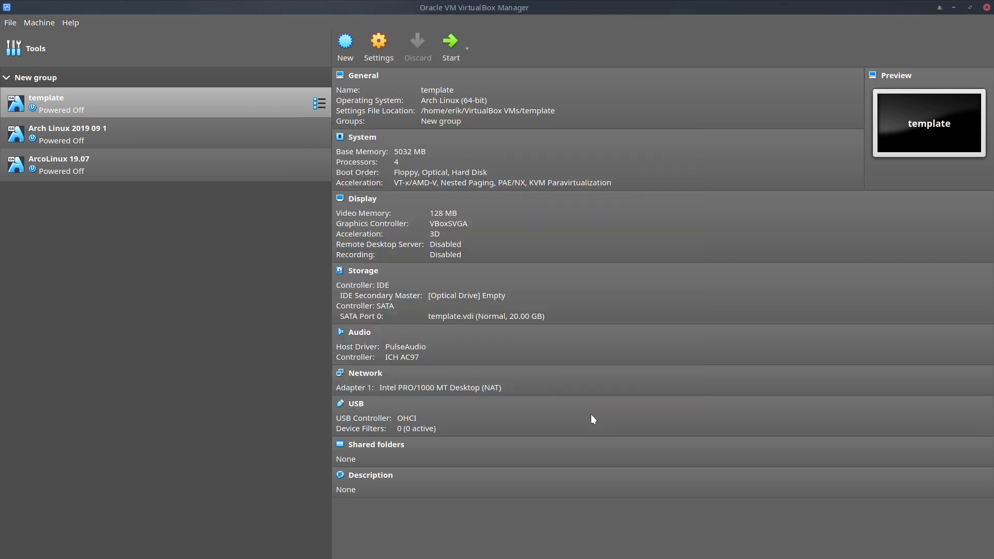
Step: Full-clone the template as 'ArcoLinux 19.09' and select the new machine
{"action": "right_click", "coordinate": [137, 111]}
{"action": "left_click", "coordinate": [167, 138]}
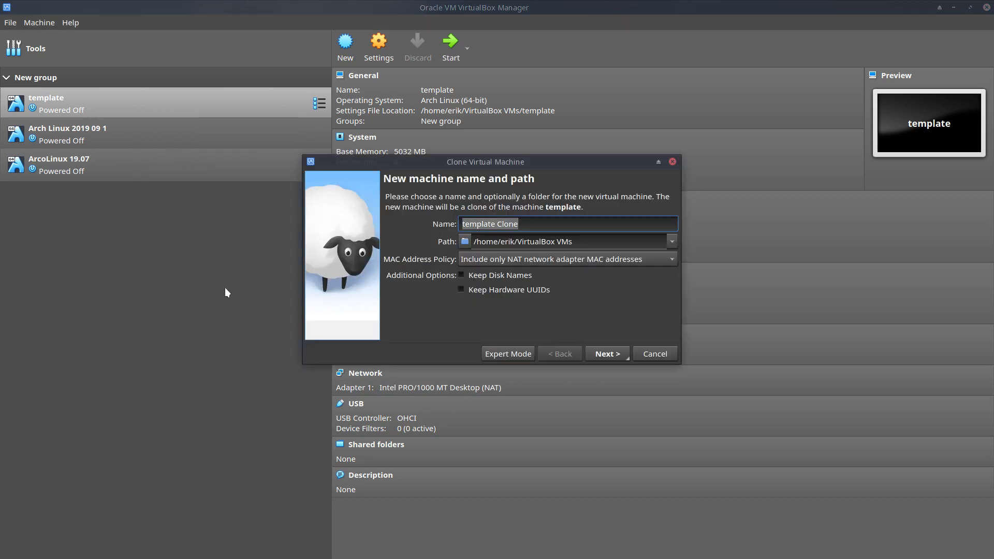
{"action": "type", "text": "ArcoL"}
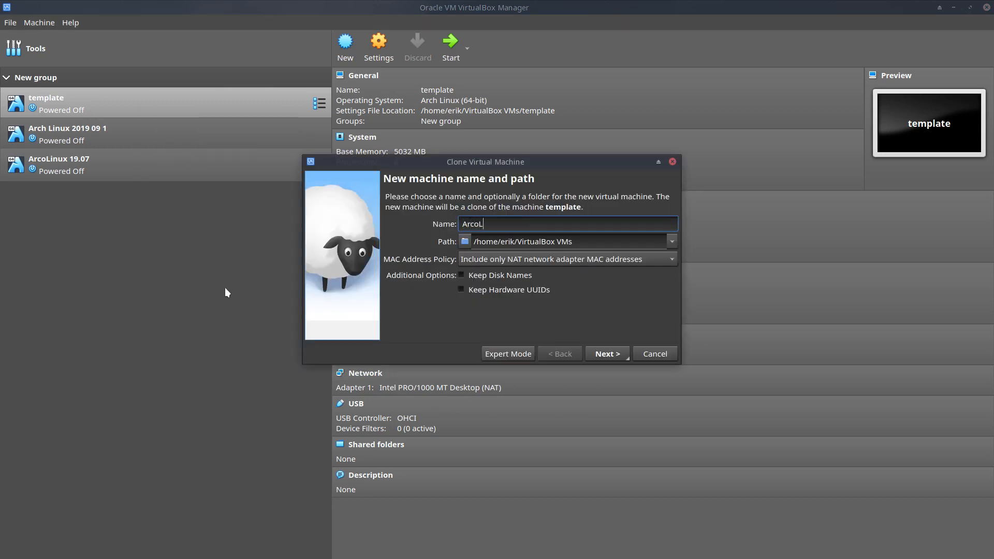
{"action": "type", "text": "inux 19.09"}
{"action": "key", "text": "Return"}
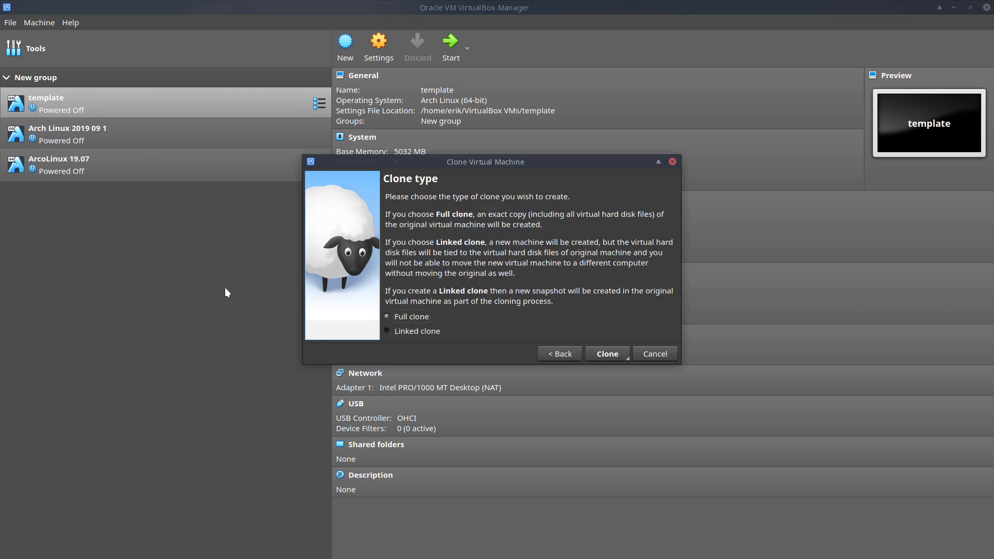
{"action": "key", "text": "Return"}
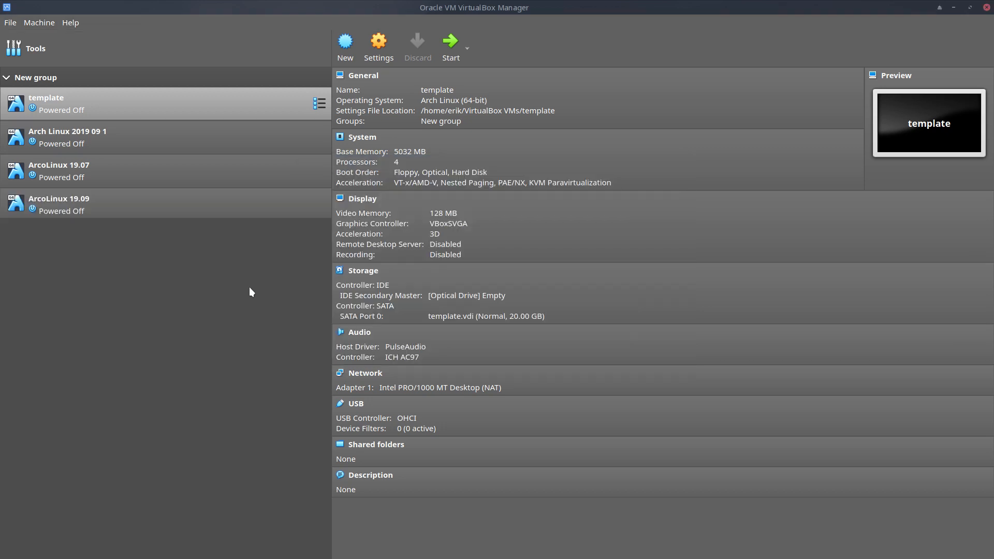
{"action": "left_click", "coordinate": [114, 203]}
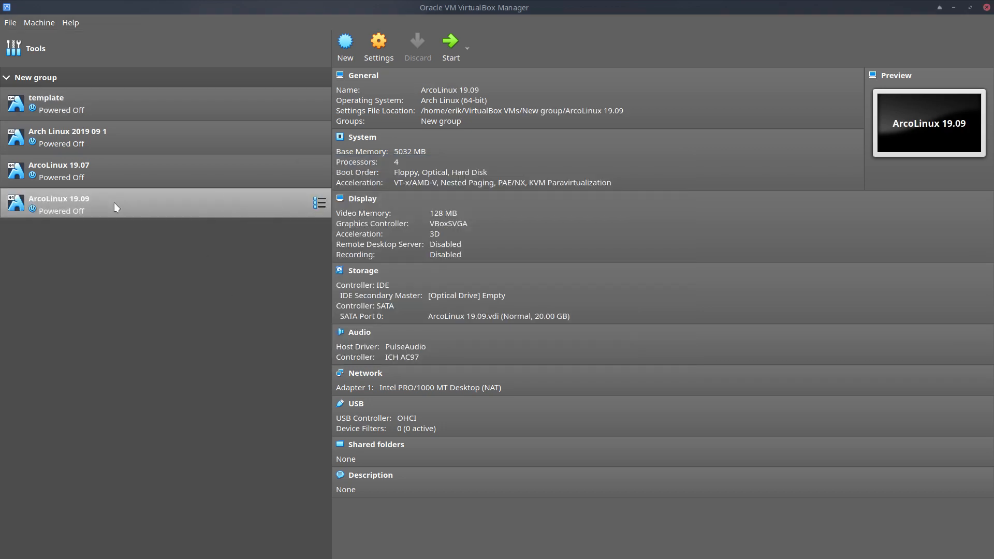
Step: Load arcolinux-v19.09.1.iso from Downloads into ArcoLinux 19.09's empty optical drive
{"action": "left_click", "coordinate": [475, 296]}
{"action": "left_click", "coordinate": [492, 305]}
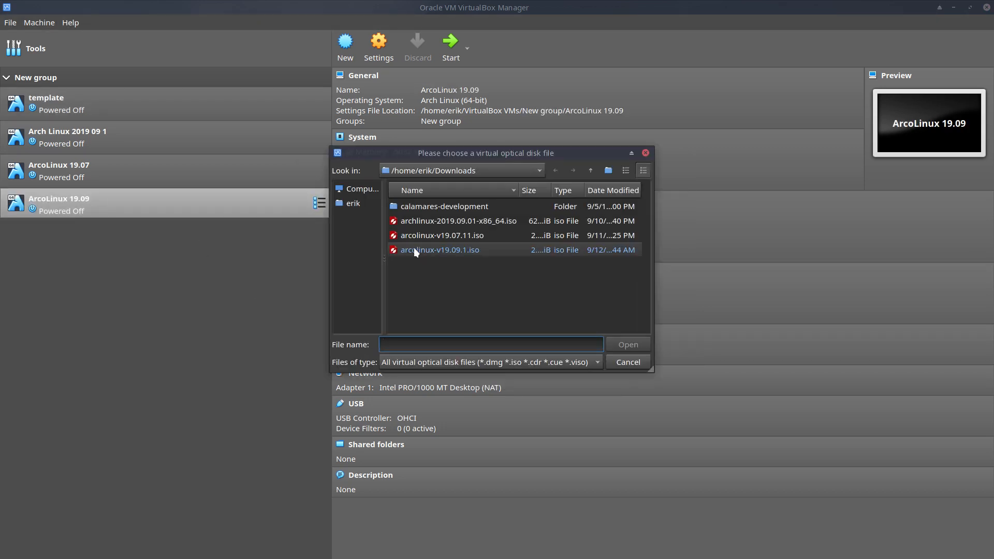
{"action": "left_click", "coordinate": [476, 245]}
{"action": "double_click", "coordinate": [476, 246]}
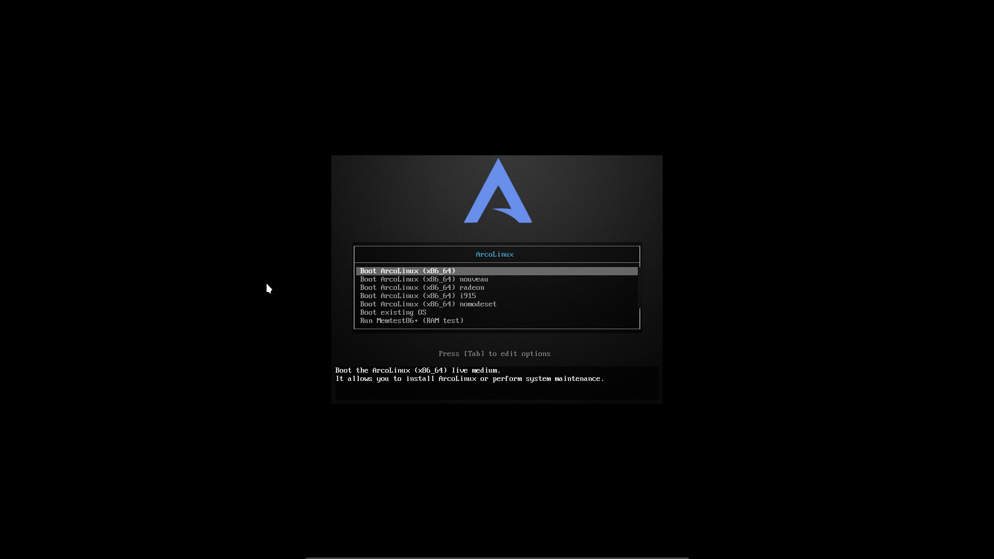
Step: Boot the default ArcoLinux (x86_64) live entry and dismiss the connection notification
{"action": "key", "text": "Return"}
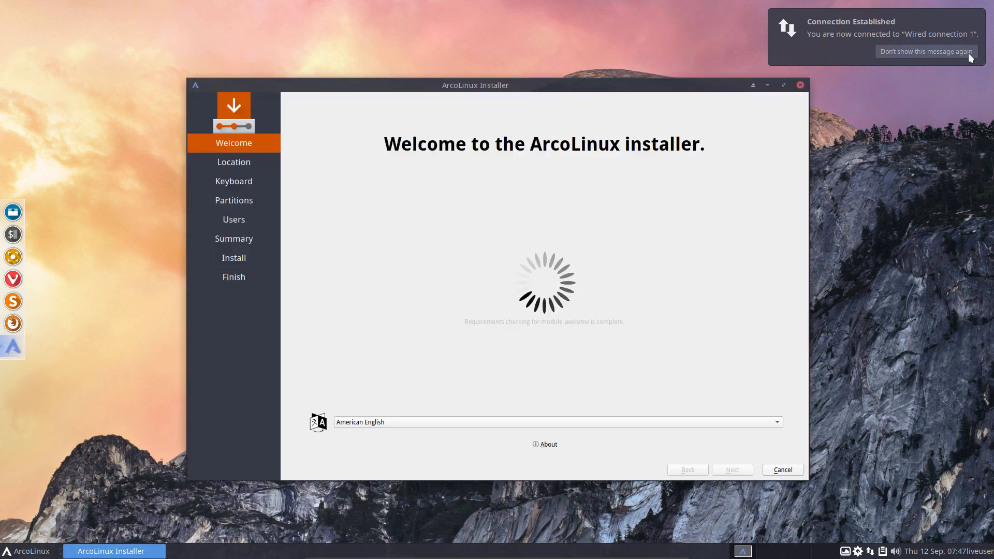
{"action": "left_click", "coordinate": [968, 53]}
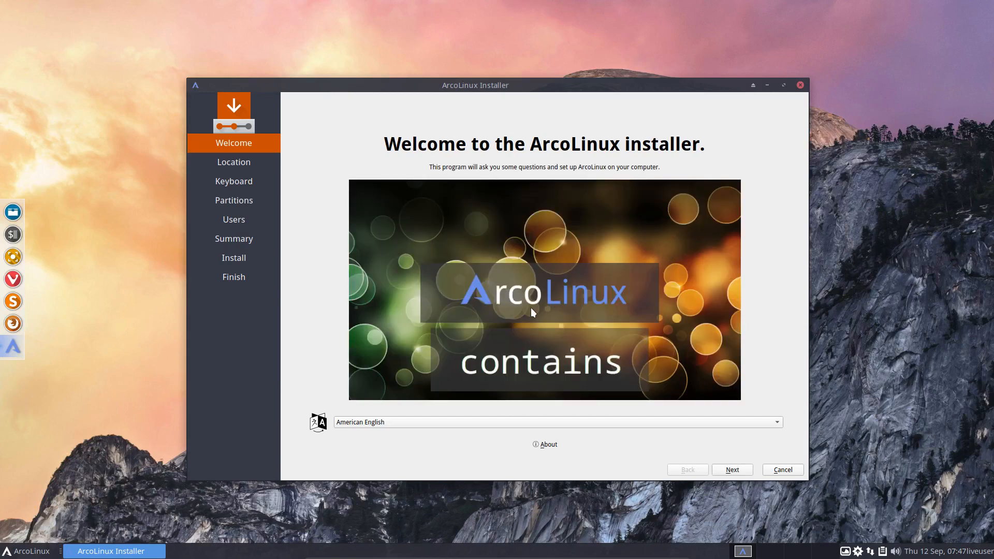
Step: View the Calamares About information, then browse the installer language list
{"action": "left_click", "coordinate": [548, 446]}
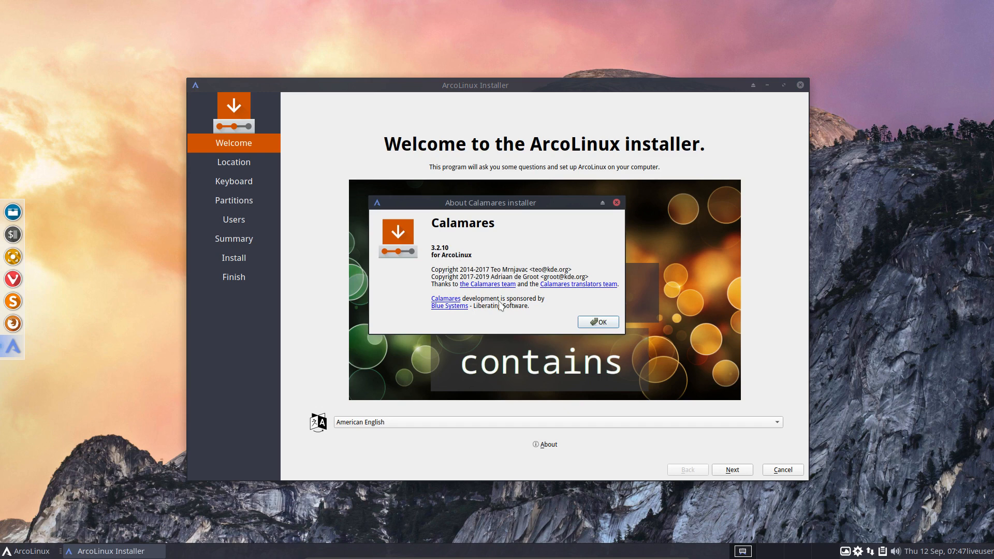
{"action": "left_click", "coordinate": [606, 323]}
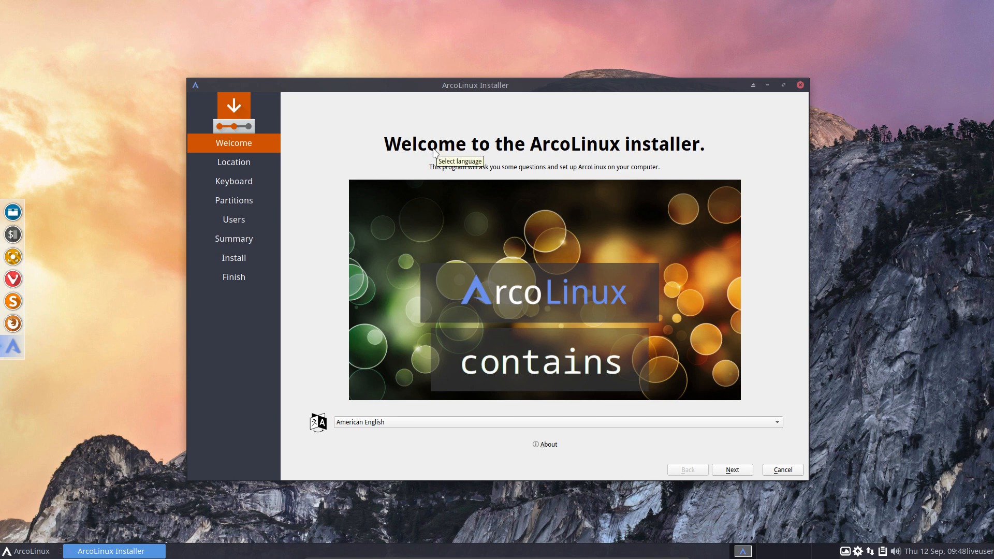
{"action": "left_click", "coordinate": [374, 422]}
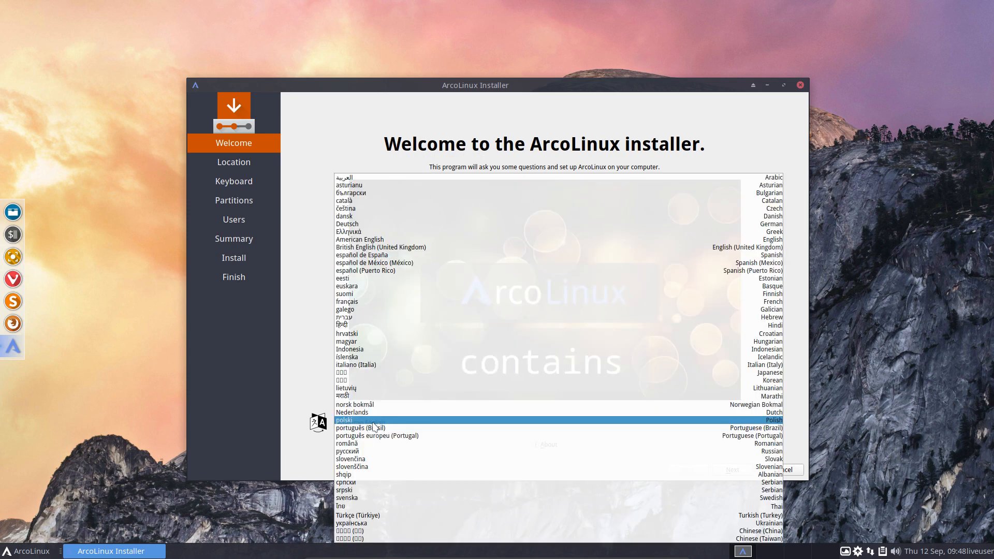
{"action": "left_click", "coordinate": [312, 387]}
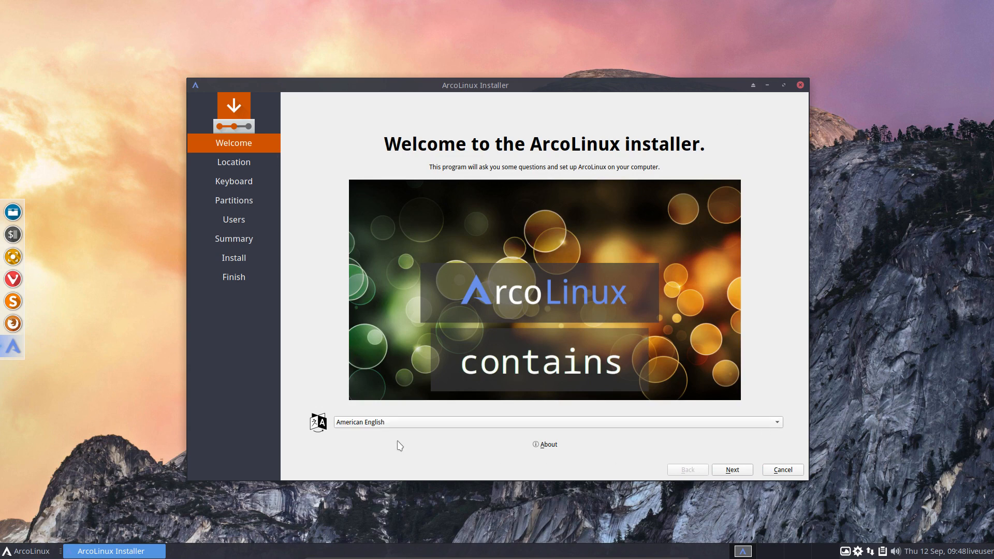
Step: Try hrvatski as the installer language, revert to American English, and continue
{"action": "left_click", "coordinate": [386, 422]}
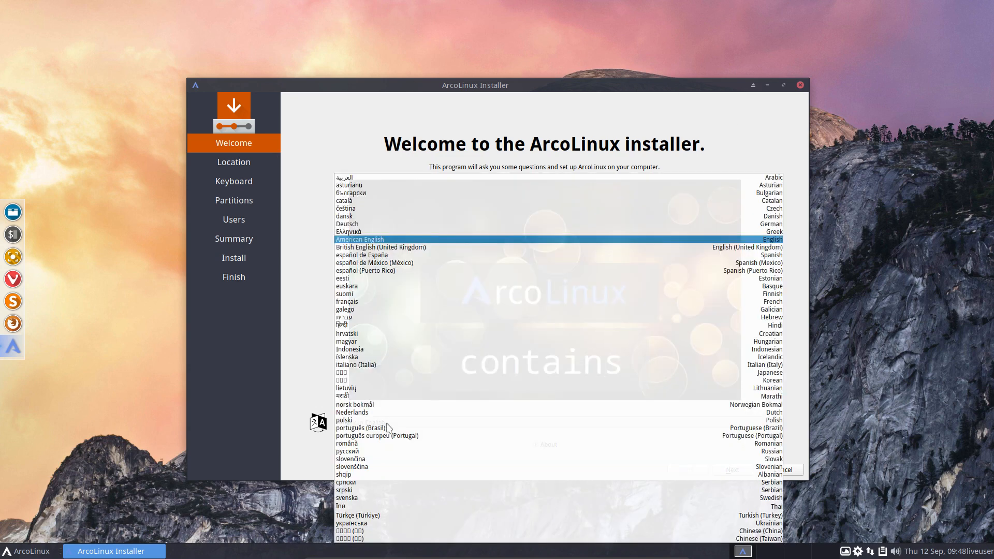
{"action": "left_click", "coordinate": [365, 334]}
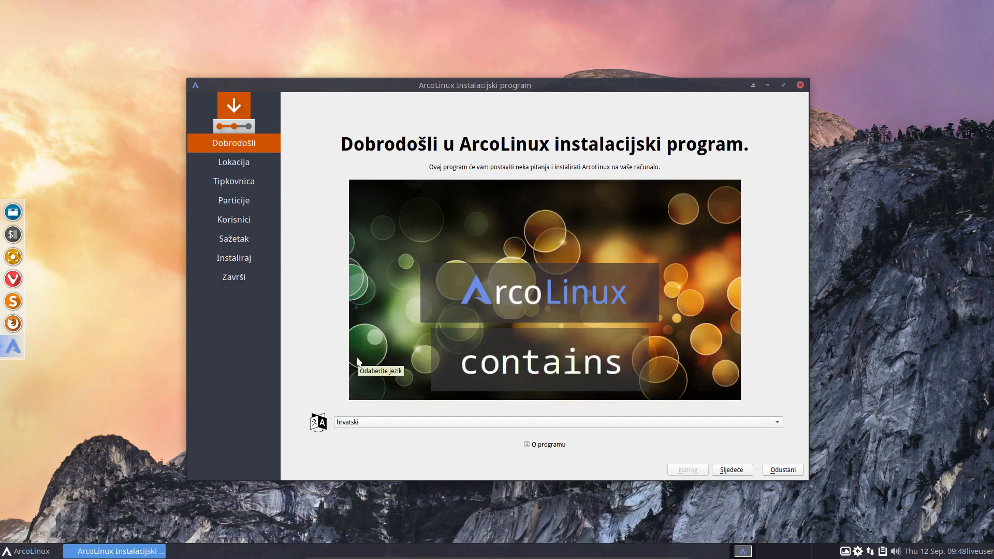
{"action": "left_click", "coordinate": [378, 423]}
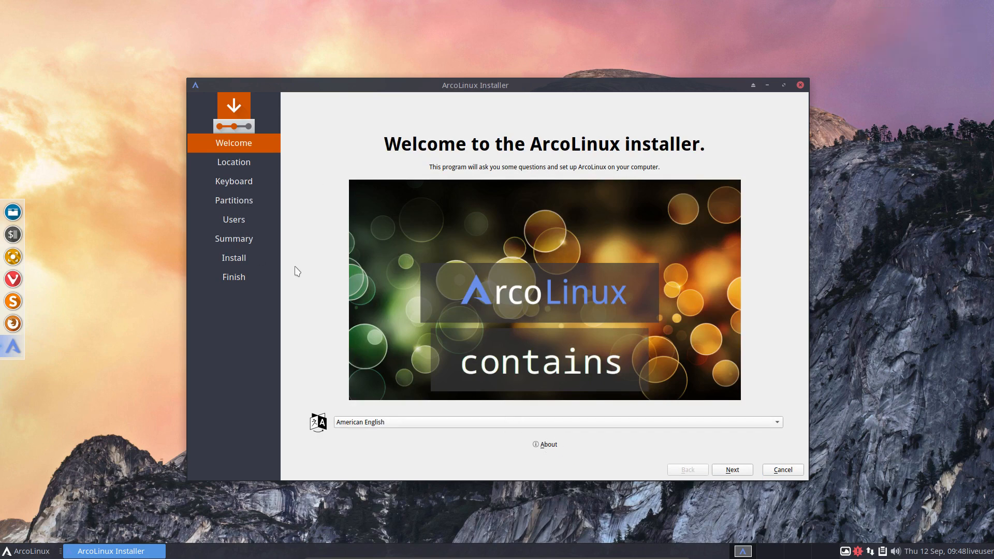
{"action": "left_click", "coordinate": [744, 475]}
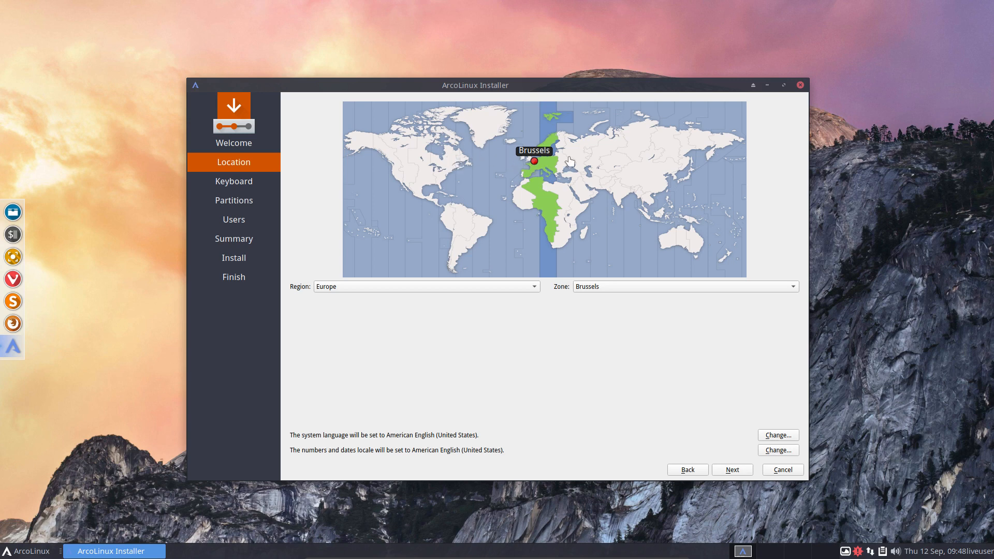
Step: Set the time zone to region Europe, zone Brussels
{"action": "left_click", "coordinate": [616, 153]}
{"action": "left_click", "coordinate": [647, 171]}
{"action": "left_click", "coordinate": [687, 132]}
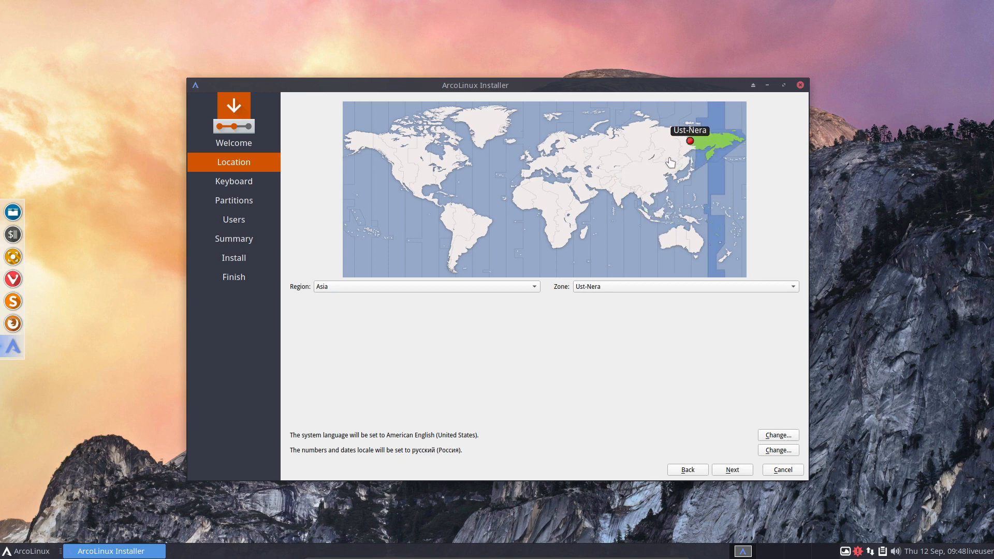
{"action": "left_click", "coordinate": [665, 161]}
{"action": "left_click", "coordinate": [489, 287]}
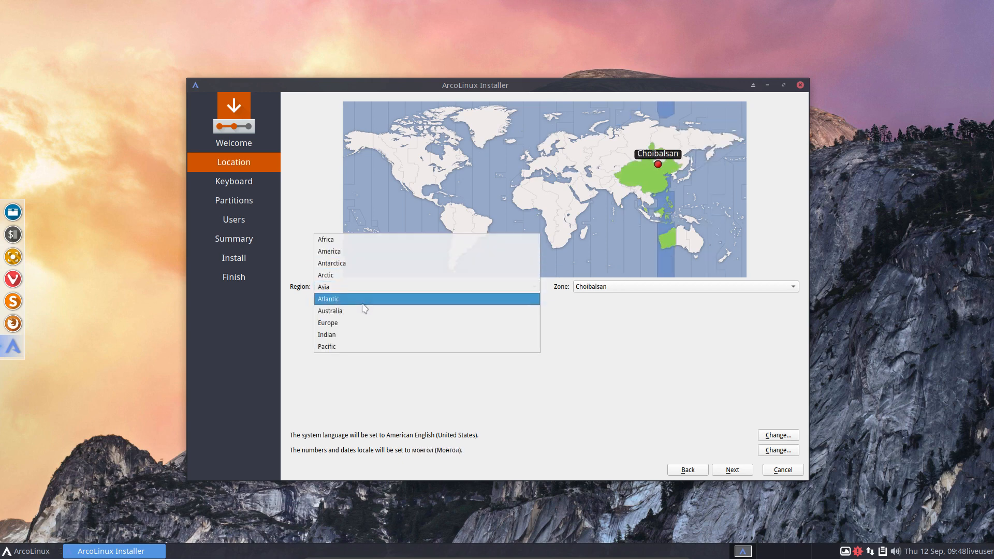
{"action": "left_click", "coordinate": [365, 323]}
{"action": "left_click", "coordinate": [606, 291]}
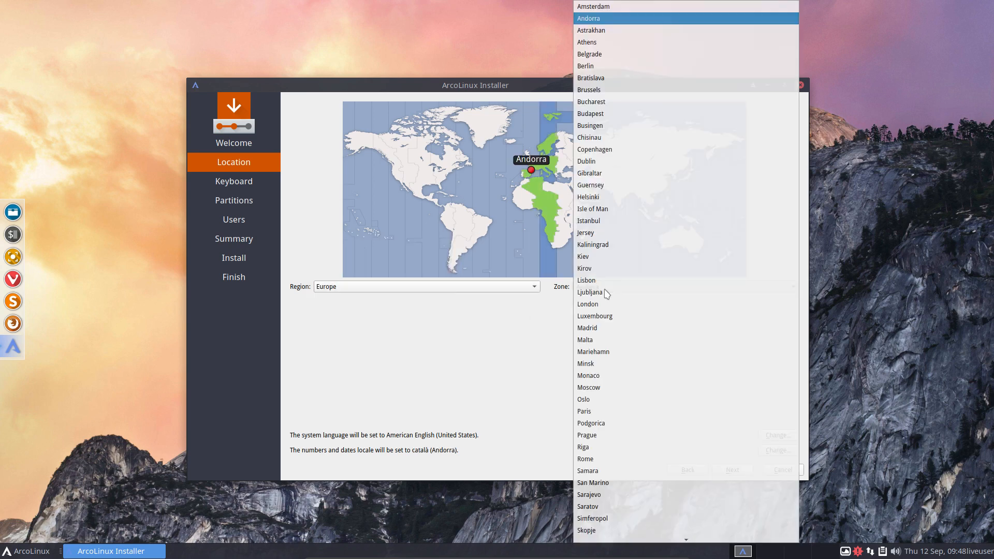
{"action": "left_click", "coordinate": [590, 89]}
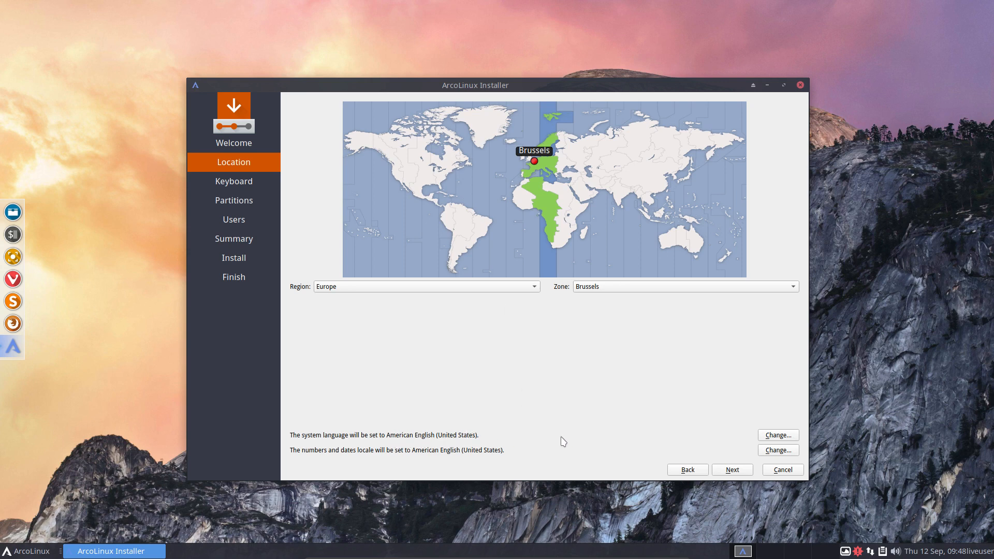
Step: Review the system language and number/date locale options, keep American English, and continue
{"action": "left_click", "coordinate": [766, 436]}
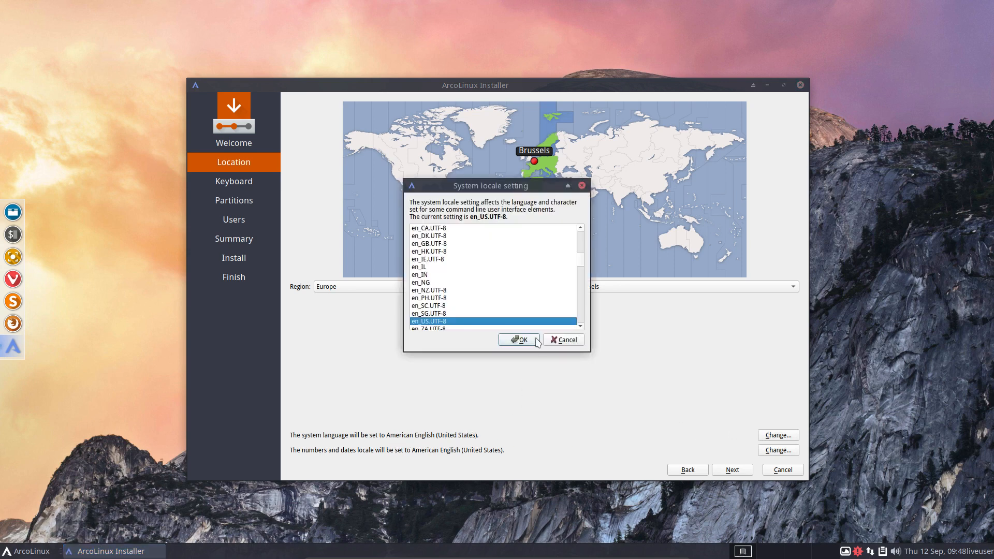
{"action": "left_click", "coordinate": [563, 340]}
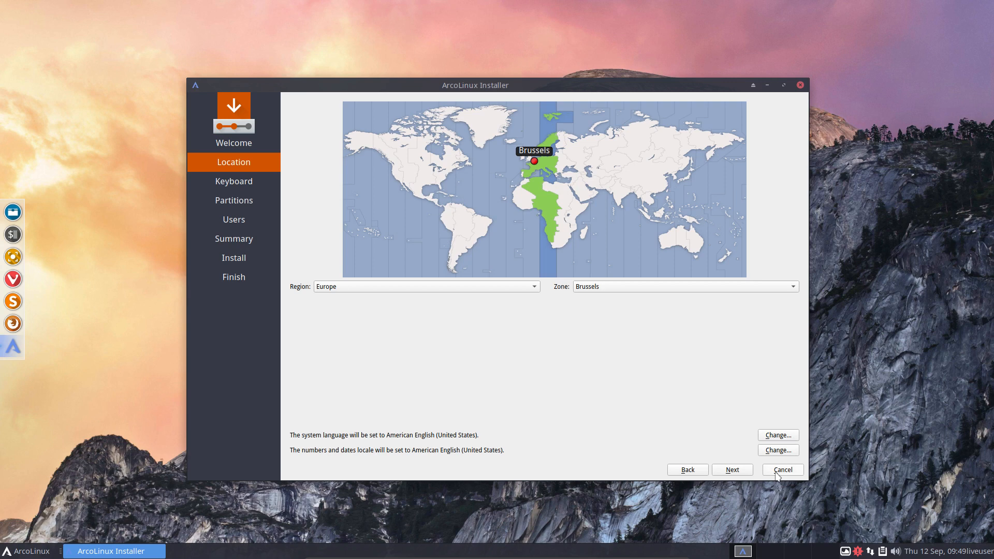
{"action": "left_click", "coordinate": [732, 471]}
{"action": "left_click", "coordinate": [791, 451]}
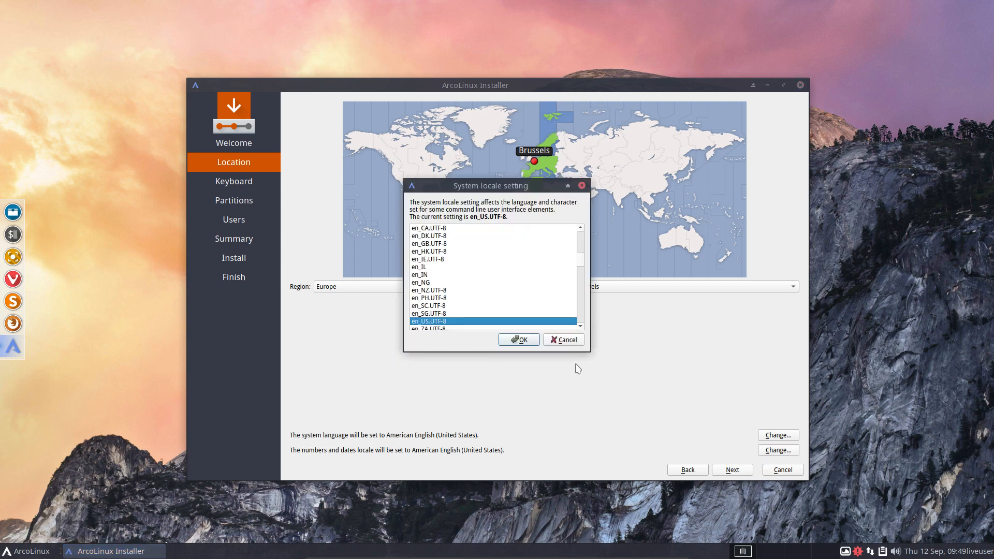
{"action": "left_click", "coordinate": [567, 340]}
{"action": "left_click", "coordinate": [734, 471]}
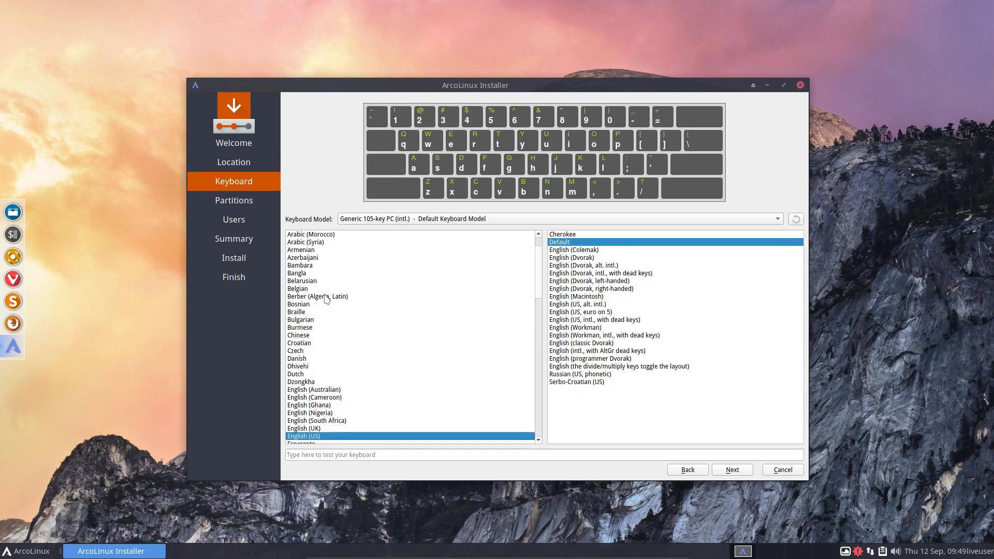
Step: Choose the Belgian keyboard layout with the Default variant and continue
{"action": "left_click", "coordinate": [303, 289]}
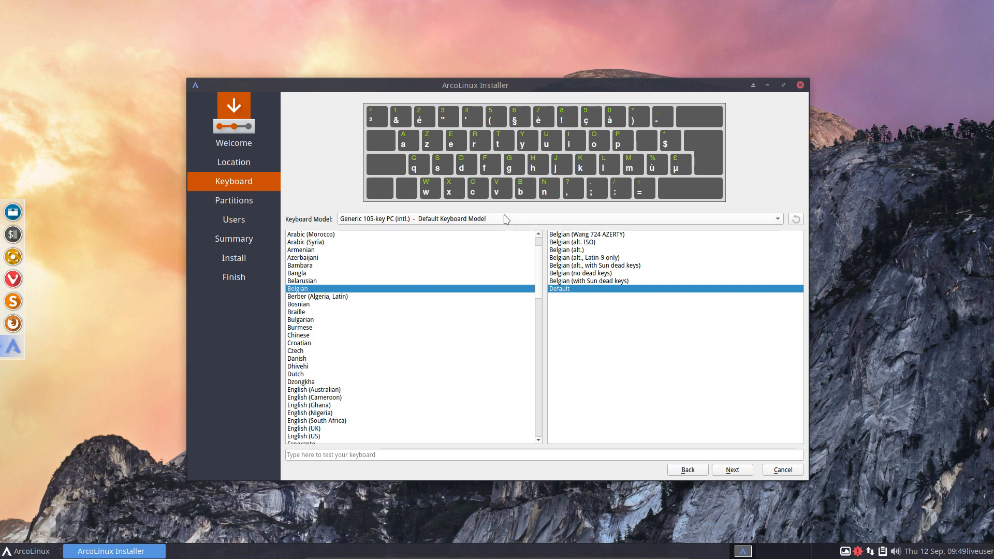
{"action": "left_click", "coordinate": [744, 472]}
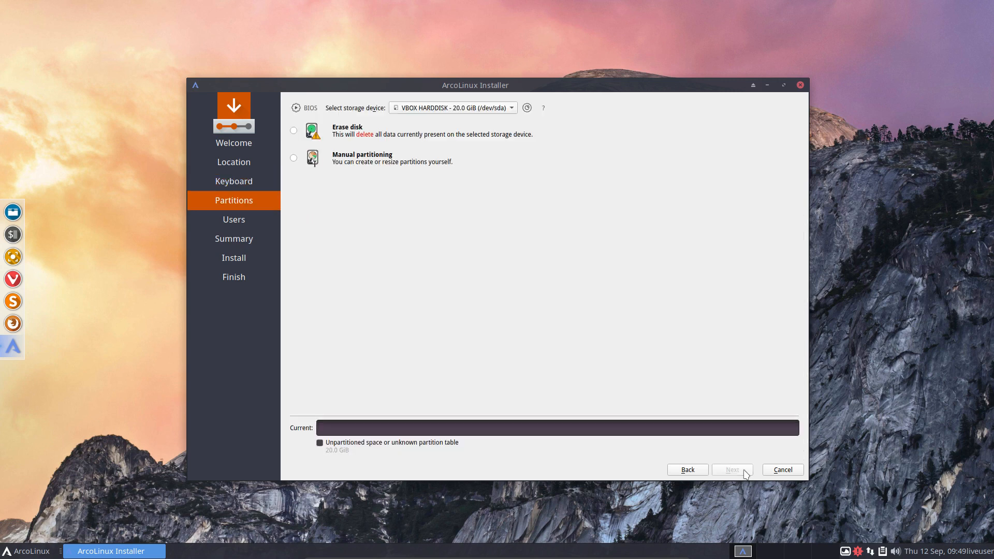
Step: Choose Erase disk and, after trying the swap options, settle on No Swap
{"action": "left_click", "coordinate": [293, 132]}
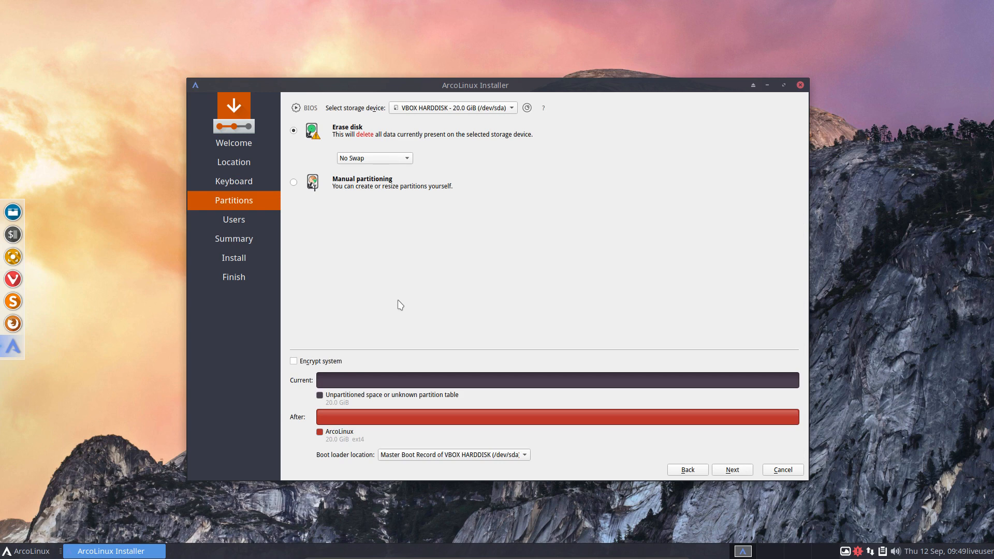
{"action": "left_click", "coordinate": [389, 161]}
{"action": "left_click", "coordinate": [388, 160]}
{"action": "left_click", "coordinate": [389, 163]}
{"action": "left_click", "coordinate": [389, 169]}
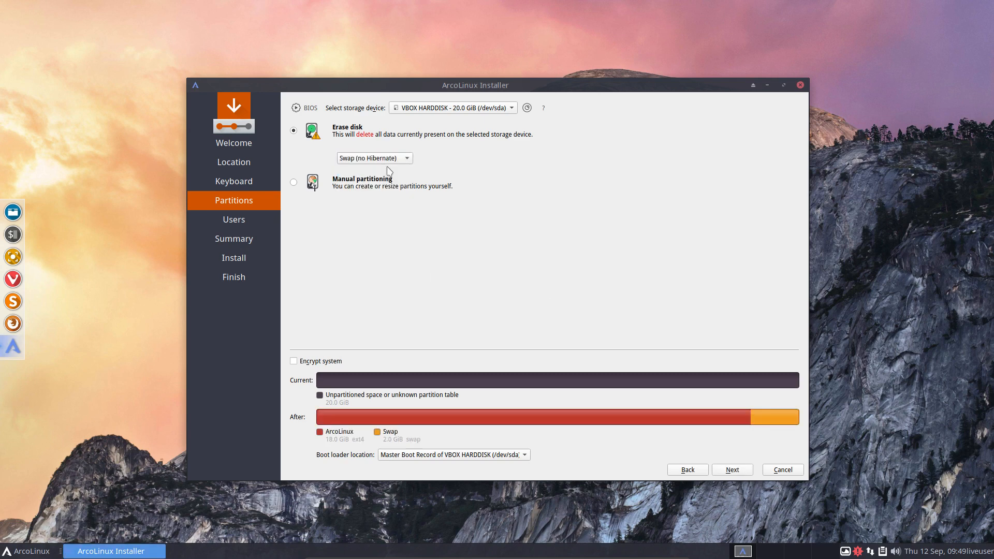
{"action": "left_click", "coordinate": [396, 158]}
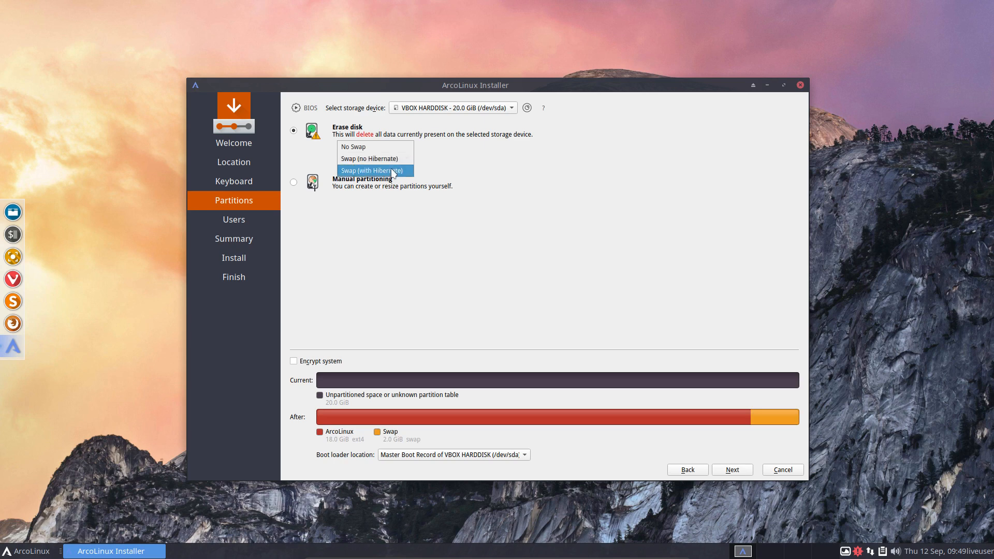
{"action": "left_click", "coordinate": [394, 171]}
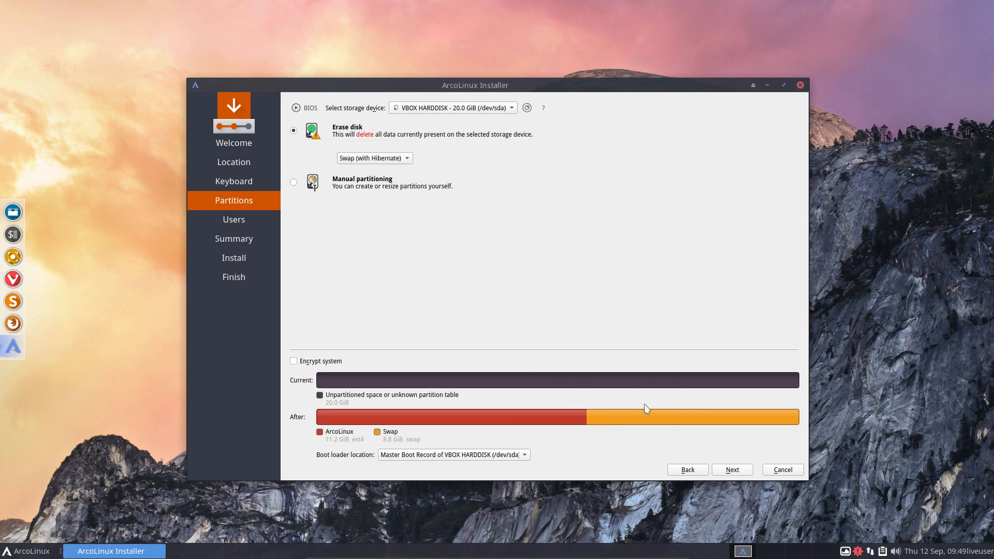
{"action": "left_click", "coordinate": [409, 159]}
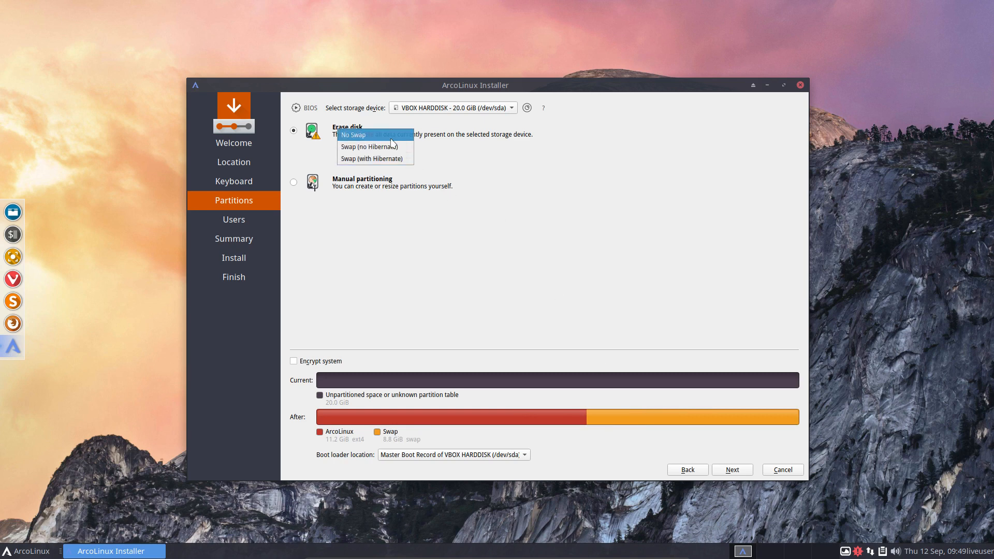
{"action": "left_click", "coordinate": [391, 138]}
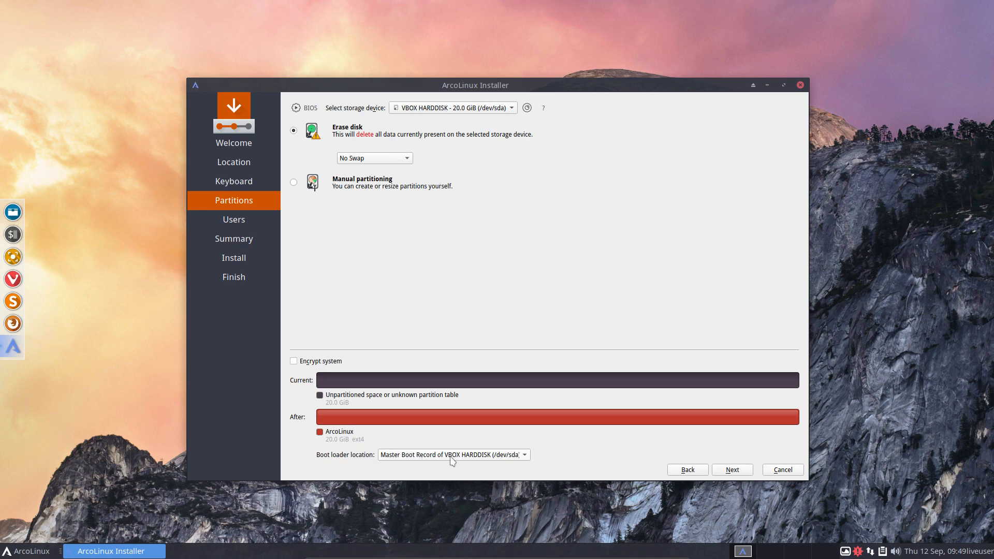
Step: Keep the boot loader location on the Master Boot Record
{"action": "left_click", "coordinate": [511, 458]}
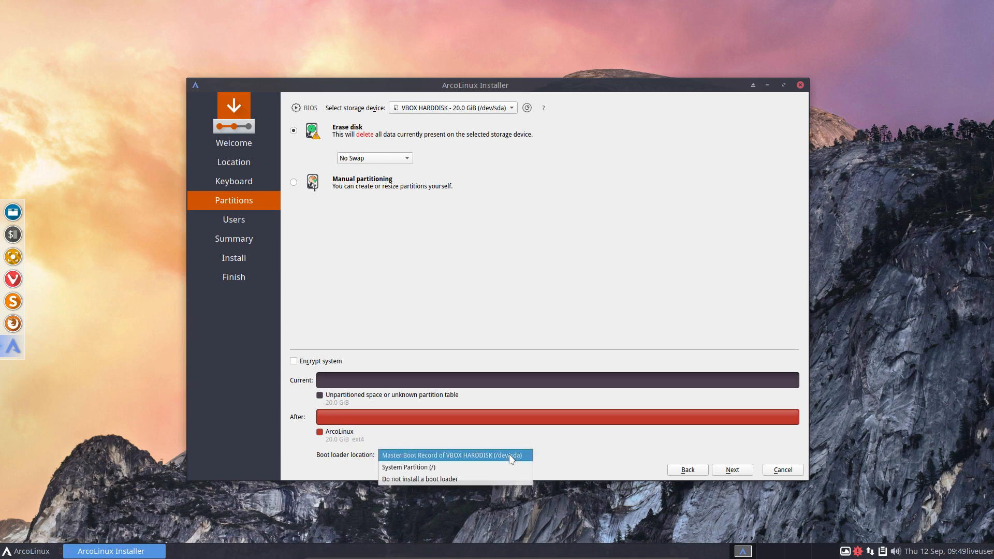
{"action": "left_click", "coordinate": [565, 455]}
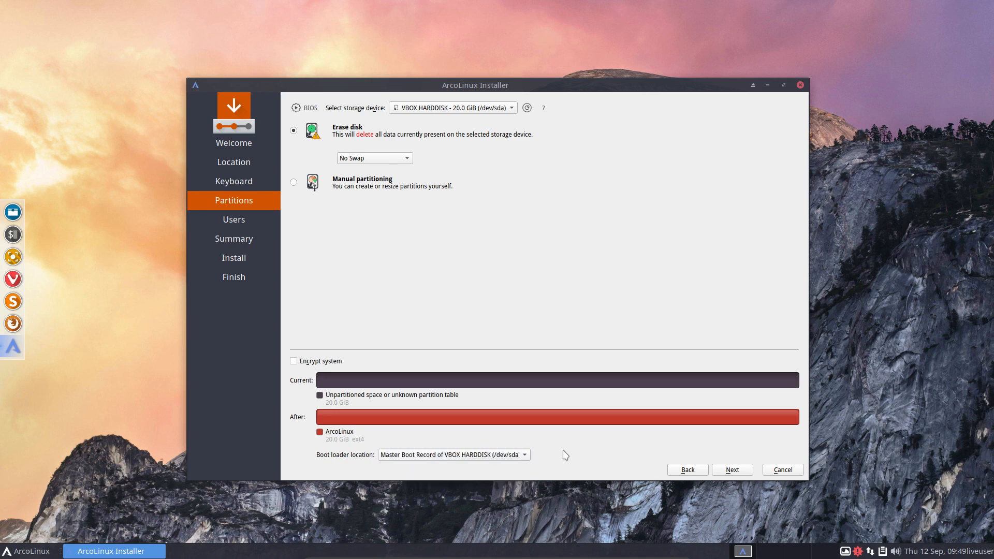
{"action": "left_click", "coordinate": [527, 457]}
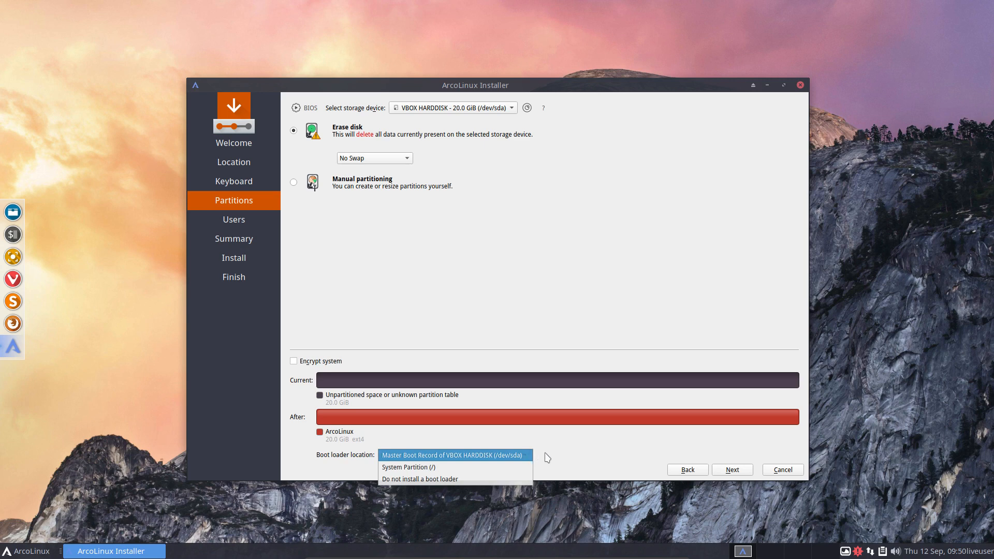
{"action": "left_click", "coordinate": [570, 454]}
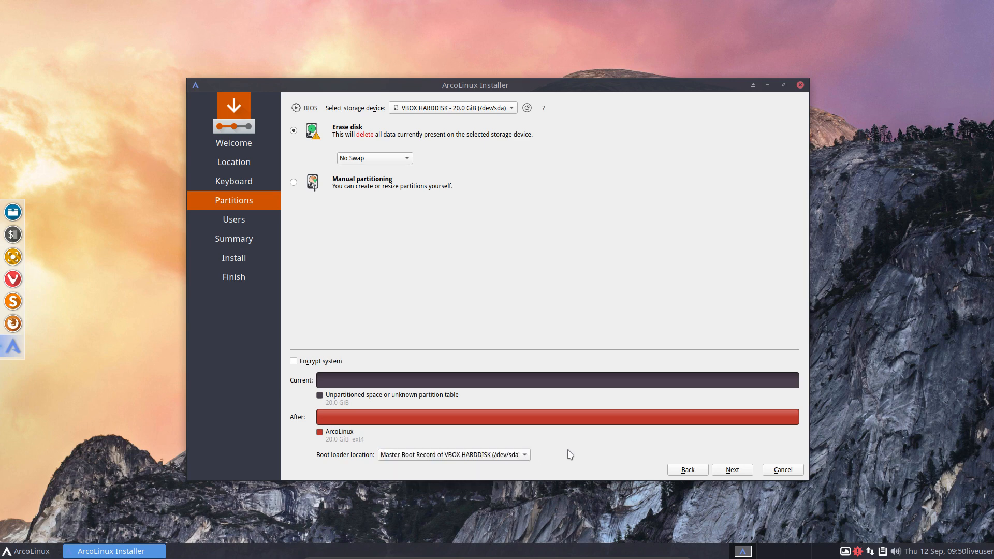
Step: Fill in the user's name, login name and password on the Users page
{"action": "left_click", "coordinate": [745, 470]}
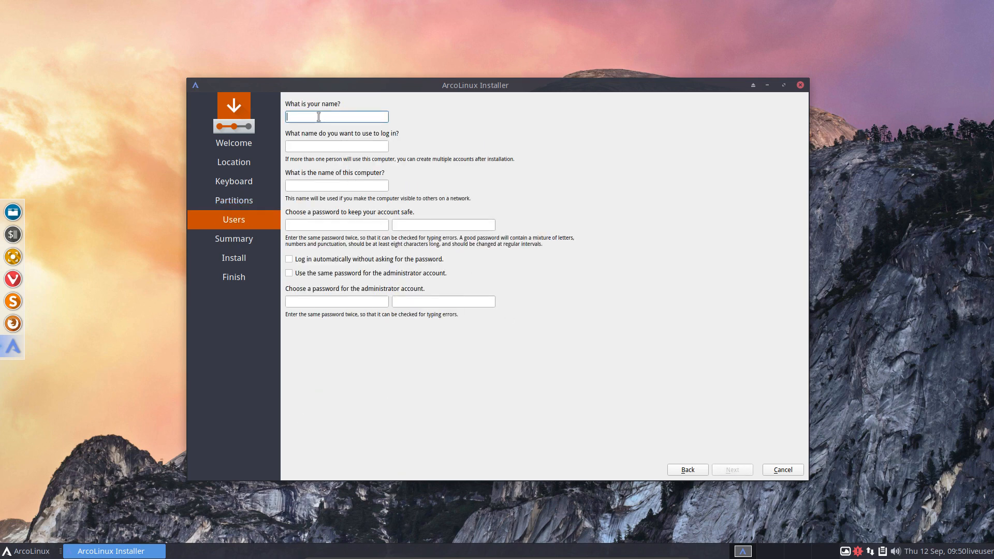
{"action": "key", "text": "Tab"}
{"action": "key", "text": "Tab"}
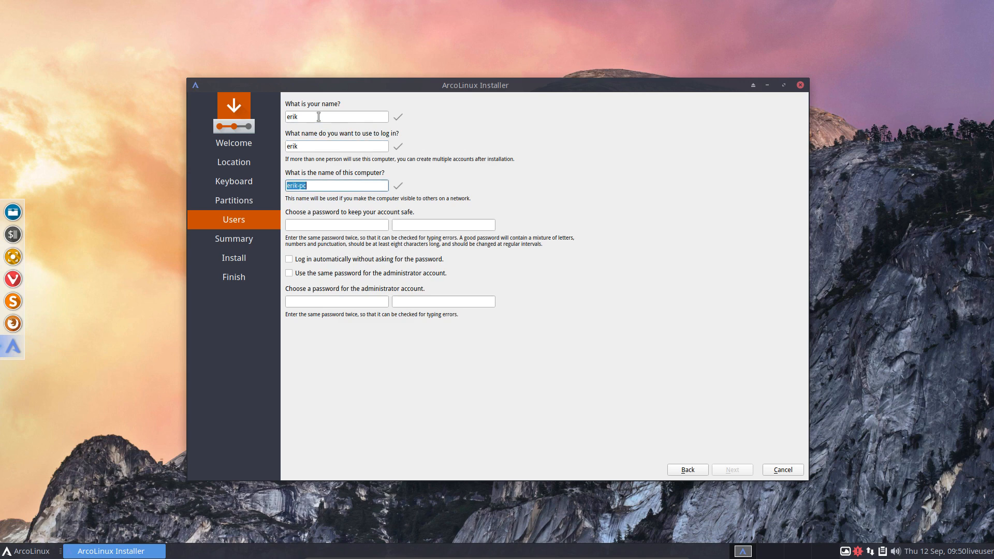
{"action": "key", "text": "BackSpace"}
{"action": "key", "text": "BackSpace"}
{"action": "key", "text": "BackSpace"}
{"action": "key", "text": "BackSpace"}
{"action": "key", "text": "BackSpace"}
{"action": "key", "text": "BackSpace"}
{"action": "key", "text": "BackSpace"}
{"action": "key", "text": "BackSpace"}
{"action": "key", "text": "BackSpace"}
{"action": "key", "text": "Tab"}
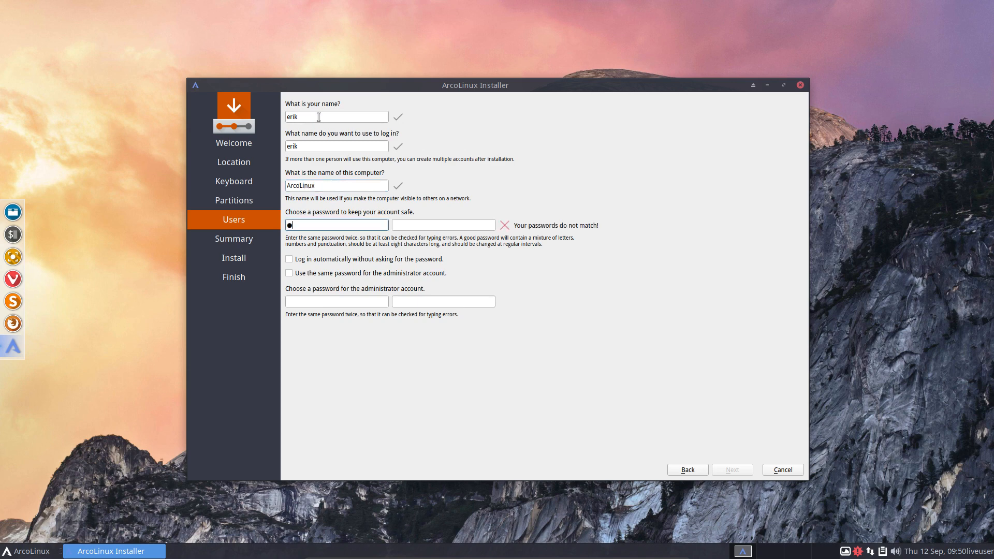
{"action": "key", "text": "Tab"}
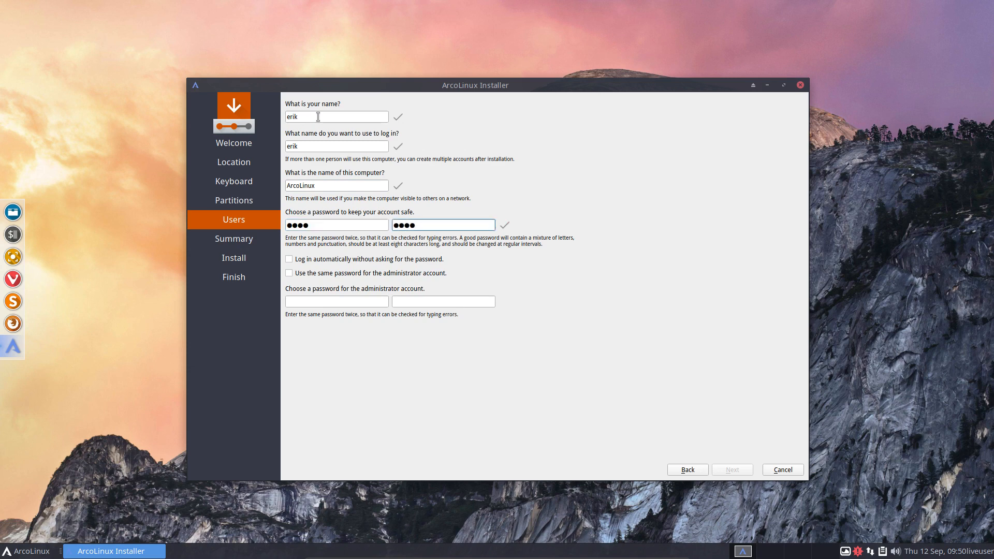
Step: Enable automatic login and reuse the user password for the administrator
{"action": "left_click", "coordinate": [321, 259]}
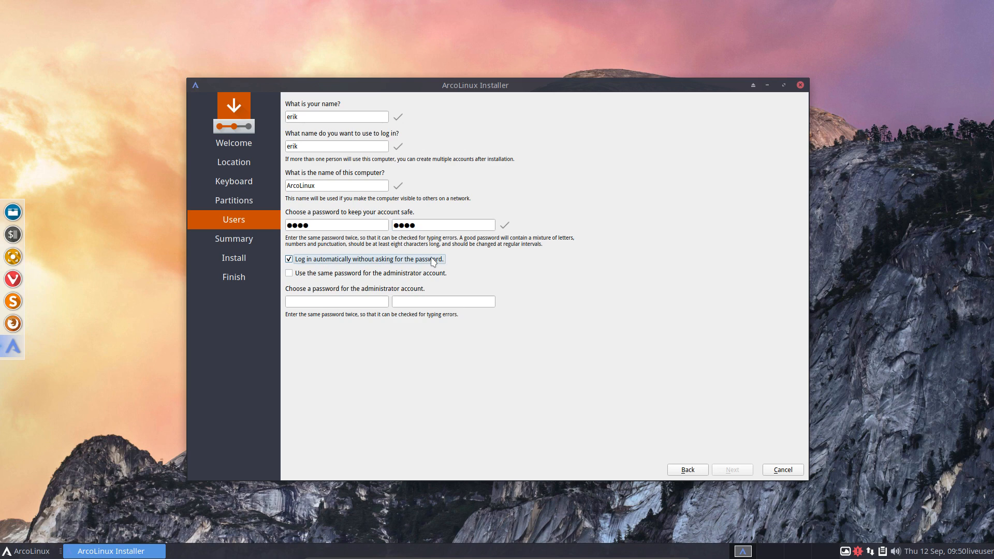
{"action": "left_click", "coordinate": [317, 275]}
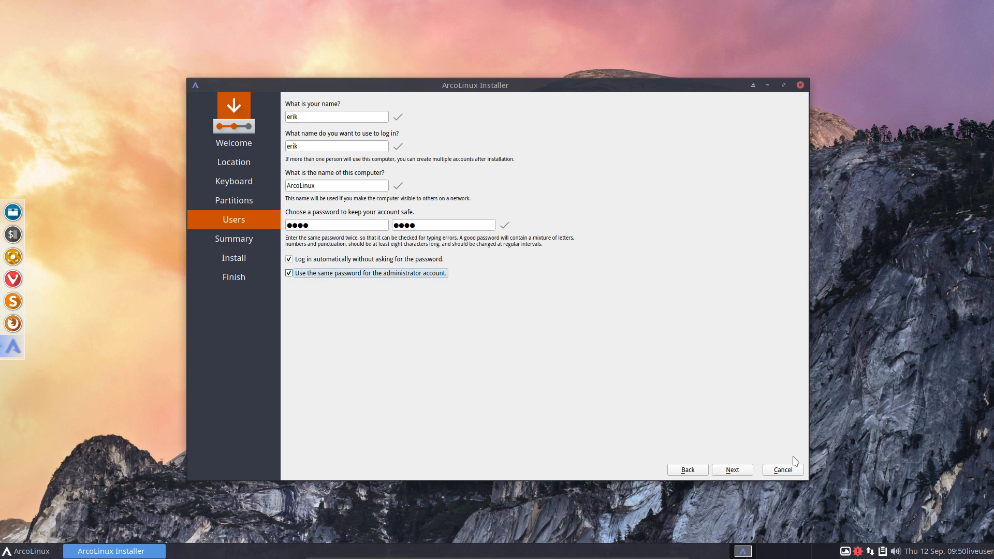
{"action": "left_click", "coordinate": [732, 476]}
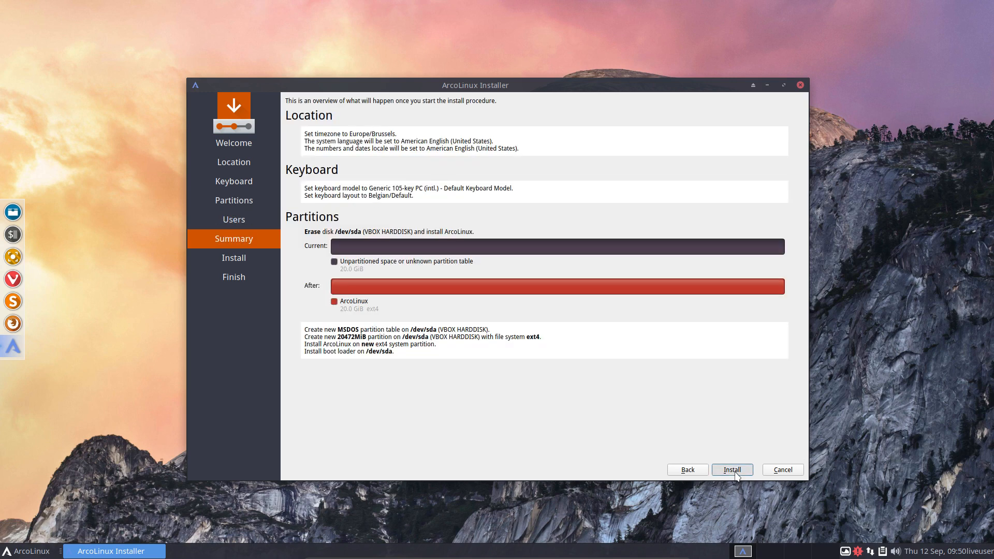
Step: Begin the ArcoLinux installation, then launch Vivaldi and accept a blank keyring password
{"action": "left_click", "coordinate": [735, 474]}
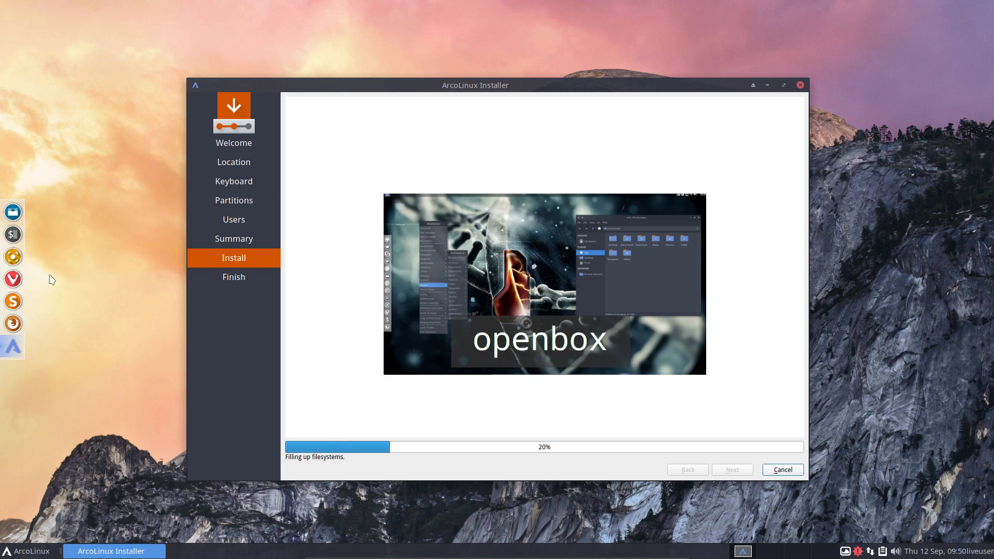
{"action": "left_click", "coordinate": [20, 280]}
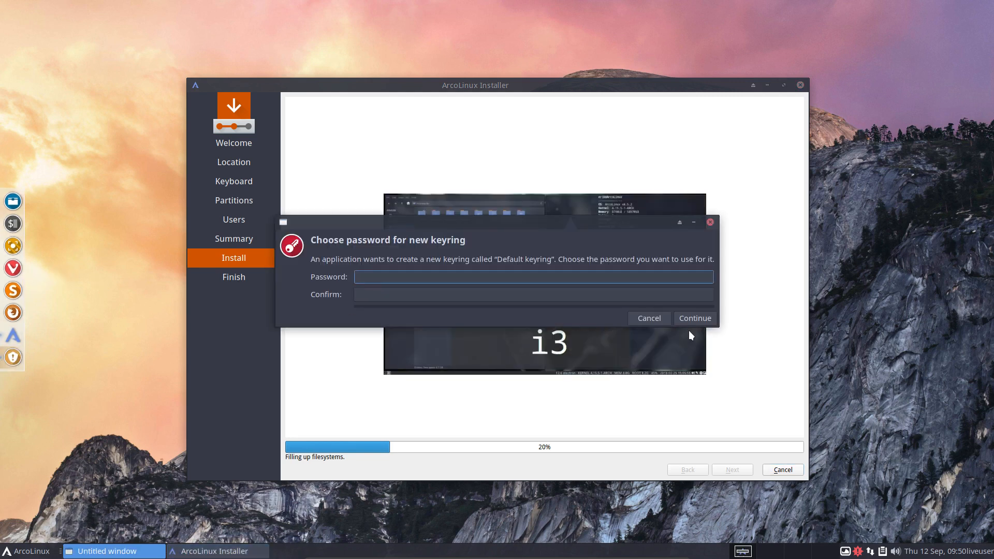
{"action": "left_click", "coordinate": [699, 317]}
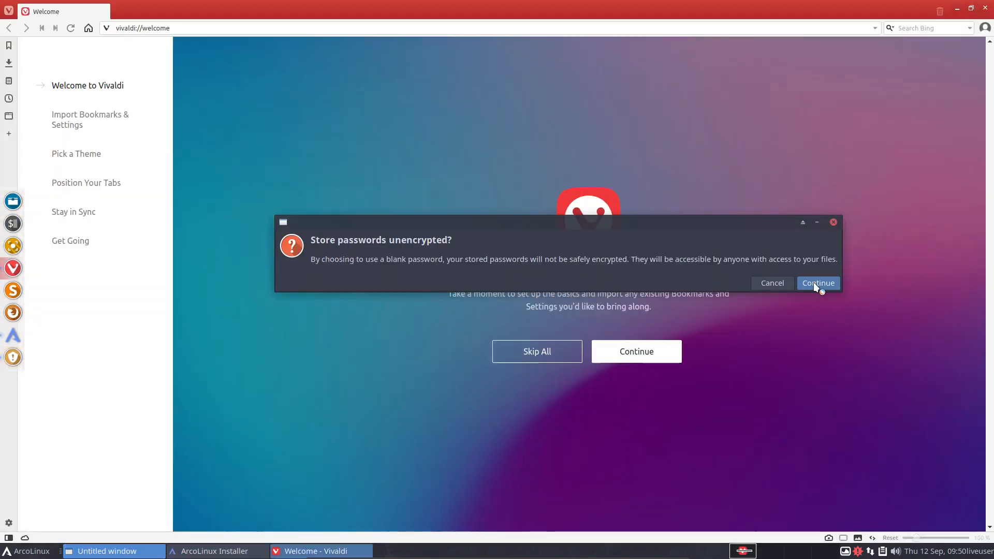
Step: Accept unencrypted password storage, search Bing for 'arcolinux calamares', then type google.be in the address bar
{"action": "left_click", "coordinate": [816, 283]}
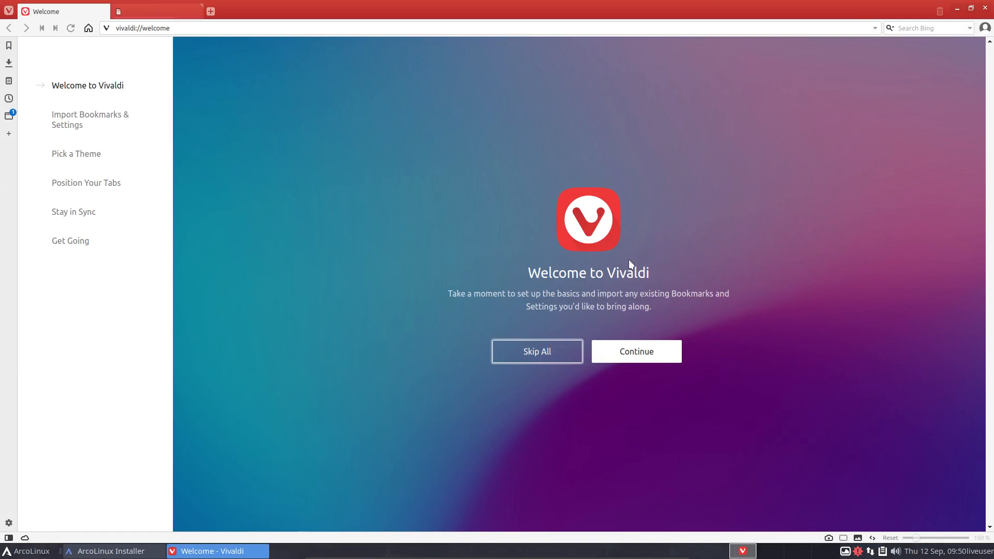
{"action": "left_click", "coordinate": [206, 29]}
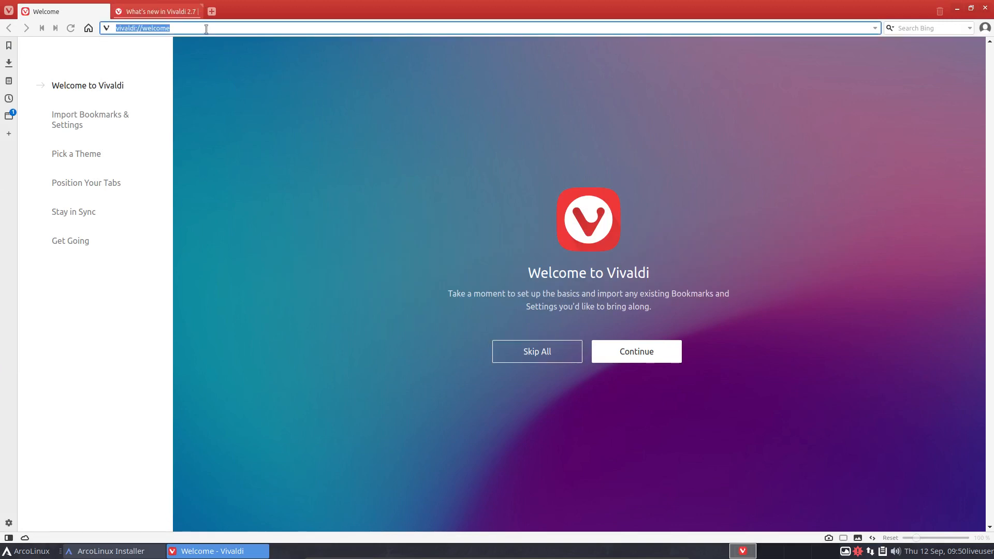
{"action": "type", "text": "qrco"}
{"action": "key", "text": "BackSpace"}
{"action": "key", "text": "BackSpace"}
{"action": "key", "text": "BackSpace"}
{"action": "type", "text": "arcolinux cala"}
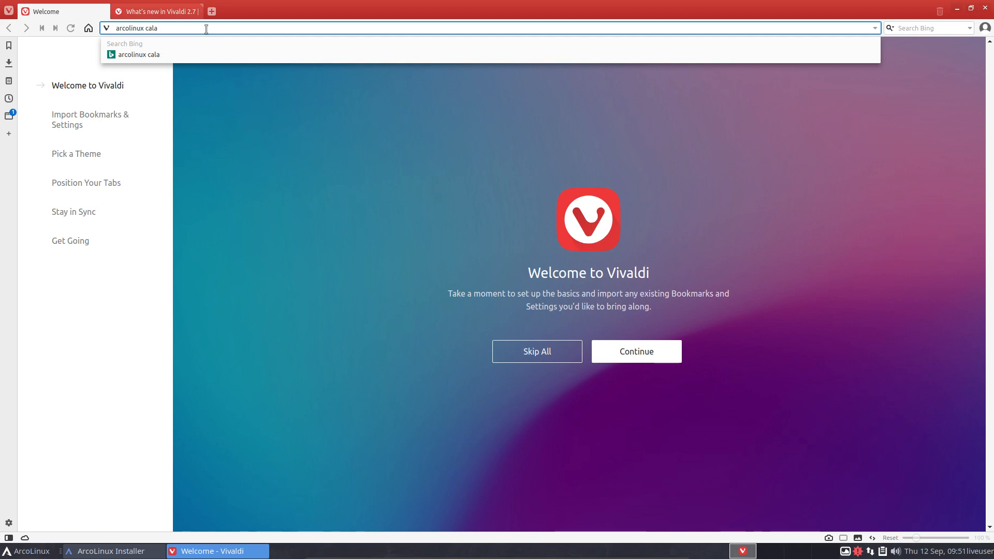
{"action": "type", "text": ";"}
{"action": "type", "text": "ares"}
{"action": "key", "text": "Return"}
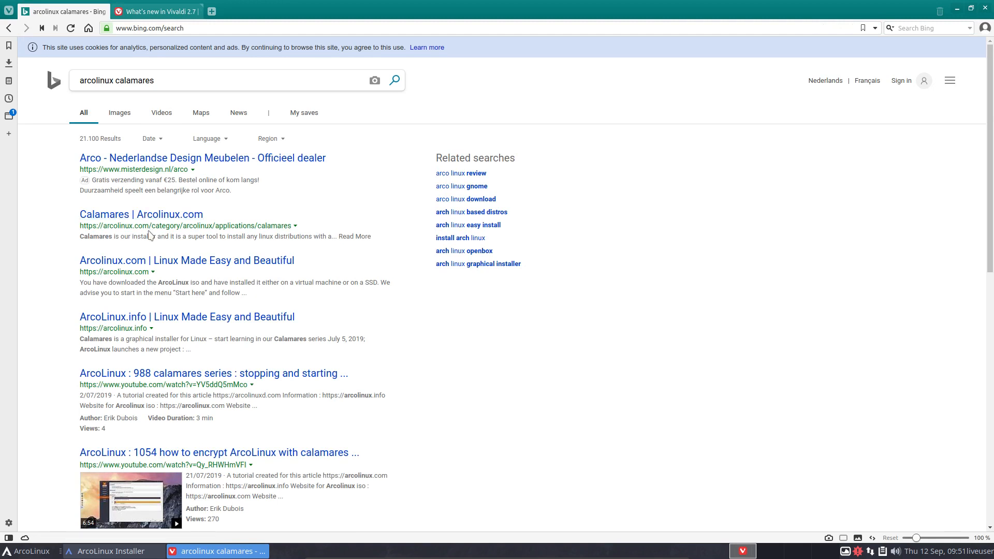
{"action": "left_click", "coordinate": [189, 29]}
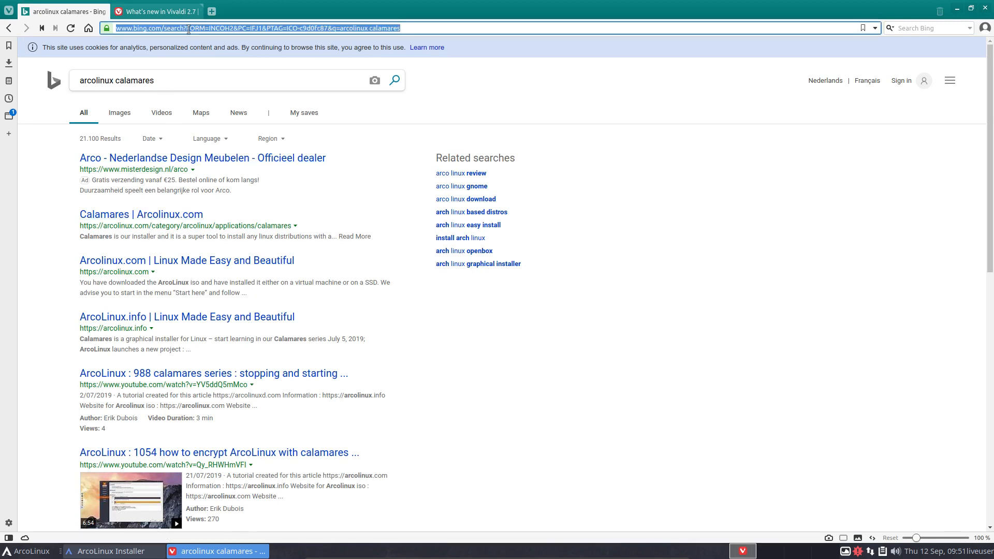
{"action": "type", "text": "google"}
{"action": "type", "text": "<b"}
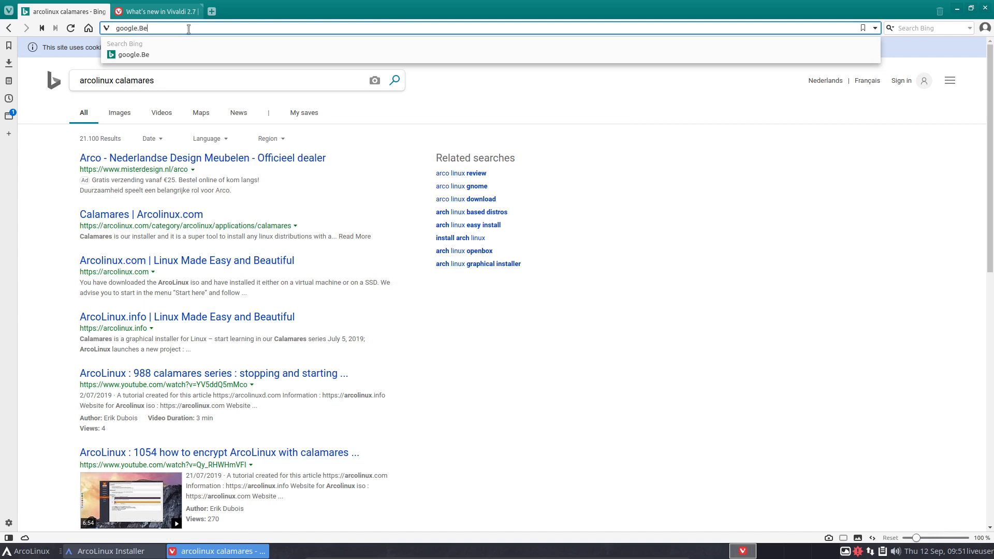
Step: Load google.be, search 'arcolinux calamares', and scroll down through the results
{"action": "key", "text": "Return"}
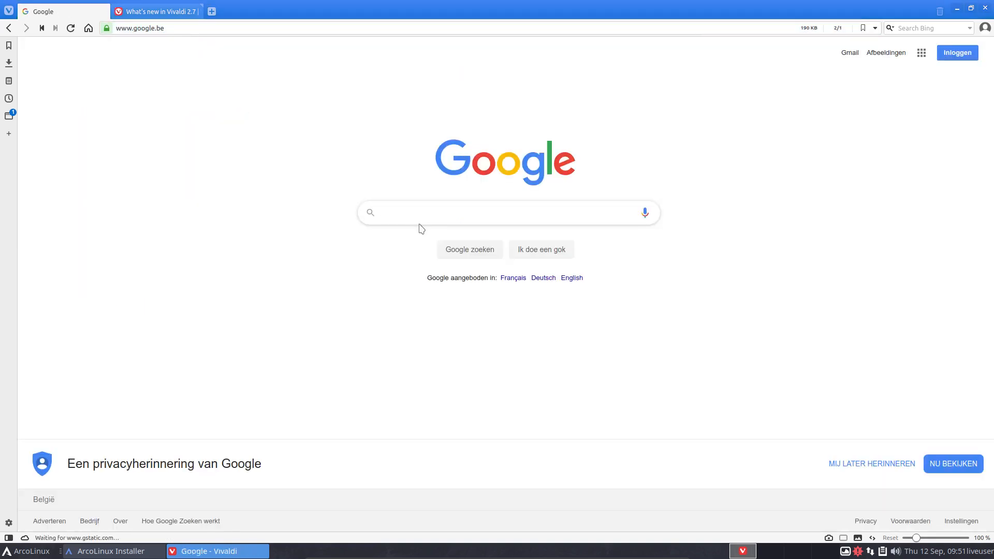
{"action": "type", "text": "qrcol"}
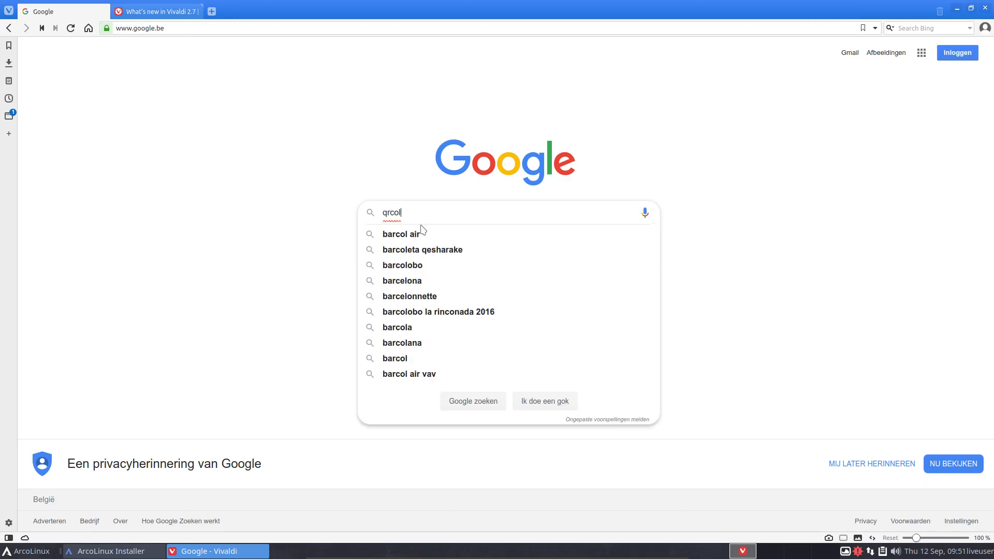
{"action": "key", "text": "BackSpace"}
{"action": "key", "text": "BackSpace"}
{"action": "key", "text": "BackSpace"}
{"action": "key", "text": "BackSpace"}
{"action": "key", "text": "BackSpace"}
{"action": "type", "text": "arcoli"}
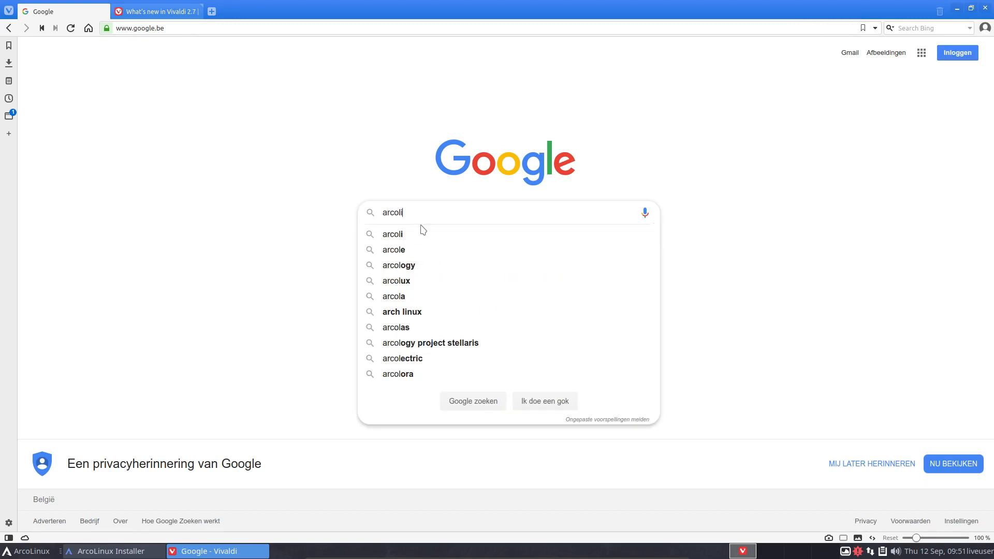
{"action": "type", "text": "nux calm"}
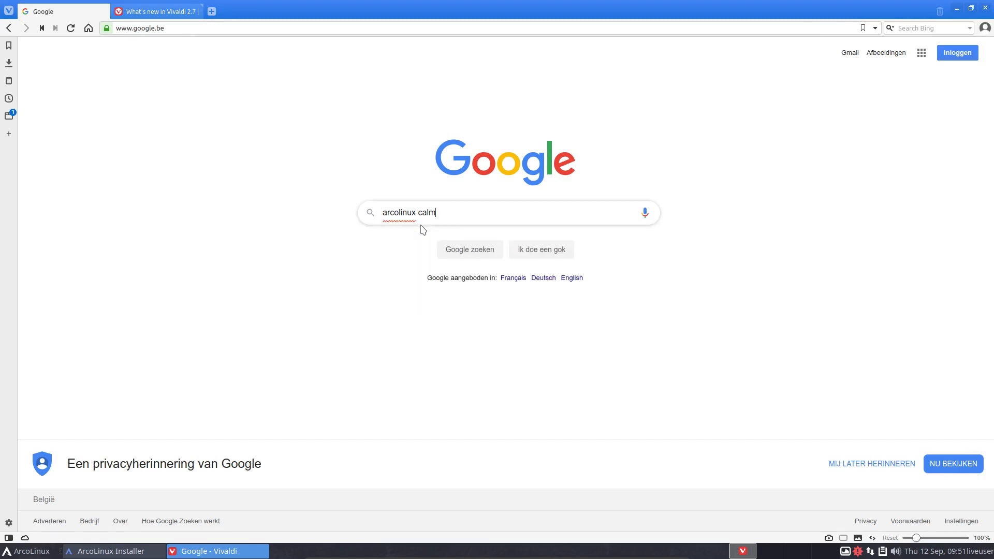
{"action": "key", "text": "BackSpace"}
{"action": "type", "text": "am"}
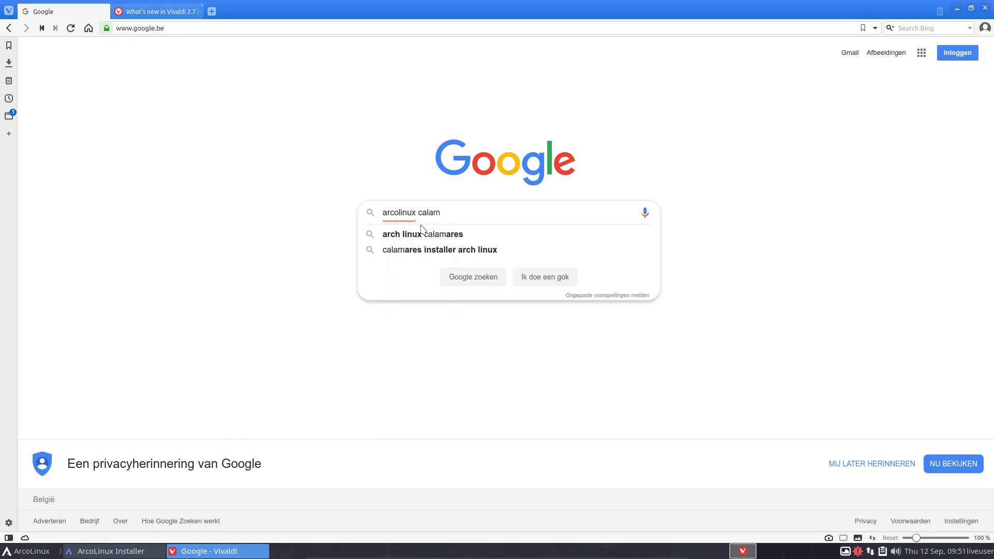
{"action": "type", "text": "ares"}
{"action": "key", "text": "Return"}
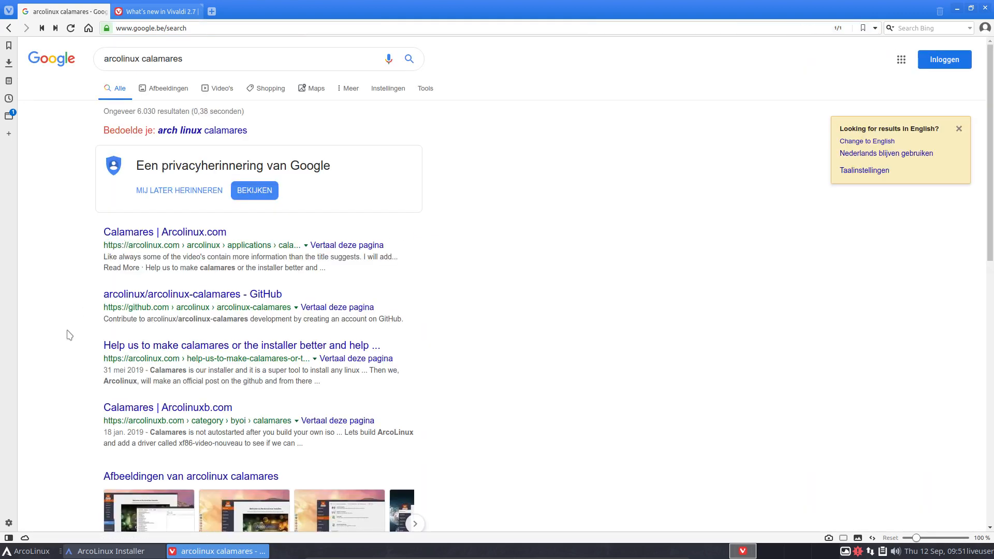
{"action": "scroll", "coordinate": [70, 331], "scroll_direction": "down", "scroll_amount": 4}
{"action": "scroll", "coordinate": [70, 335], "scroll_direction": "down", "scroll_amount": 6}
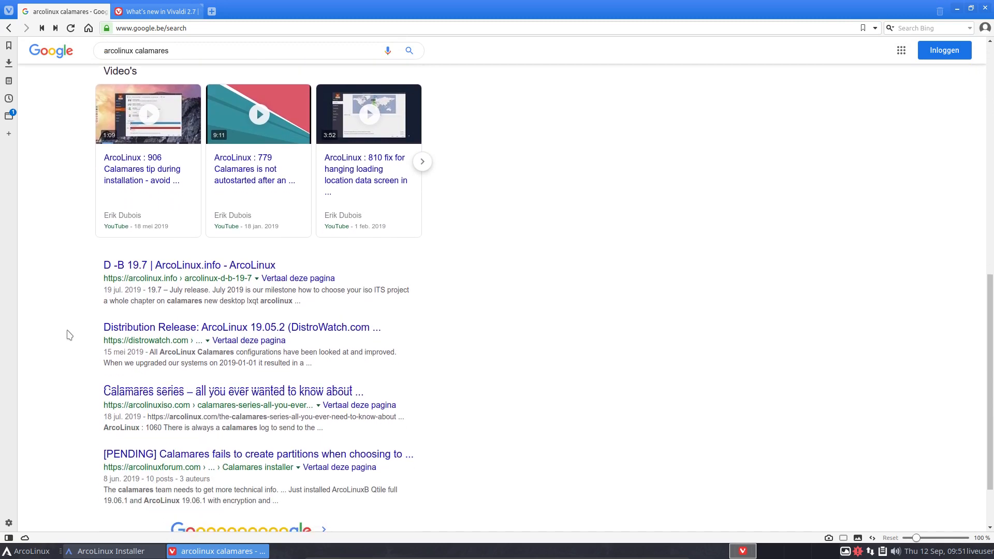
{"action": "scroll", "coordinate": [67, 334], "scroll_direction": "down", "scroll_amount": 2}
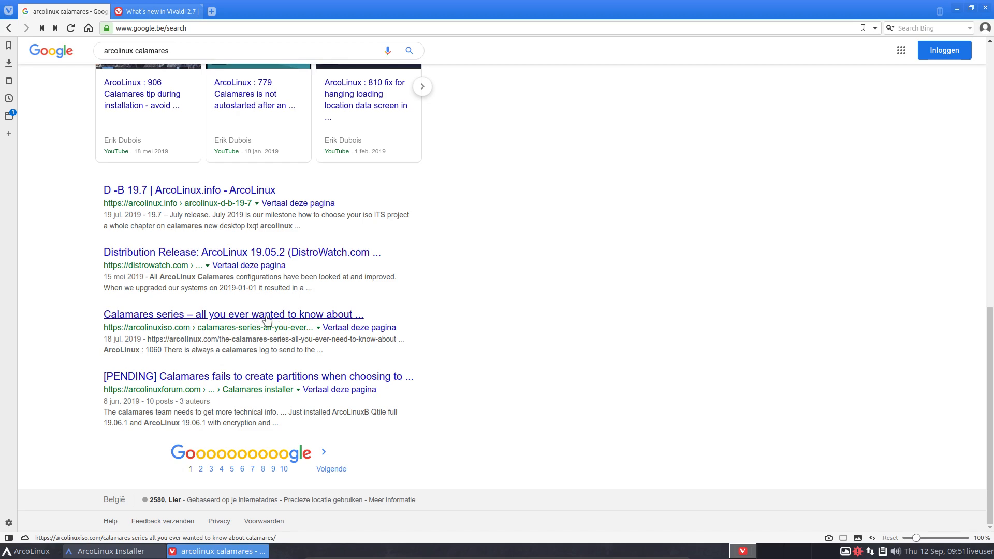
Step: Open the 'Calamares series – all you ever wanted to know about Calamares' result, accept cookies, and skim it
{"action": "left_click", "coordinate": [266, 319]}
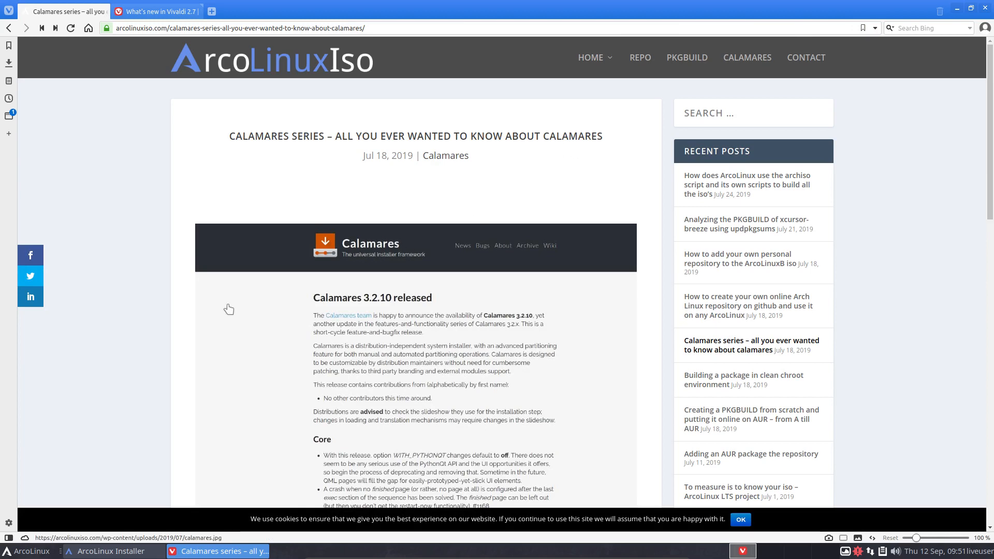
{"action": "left_click", "coordinate": [741, 520]}
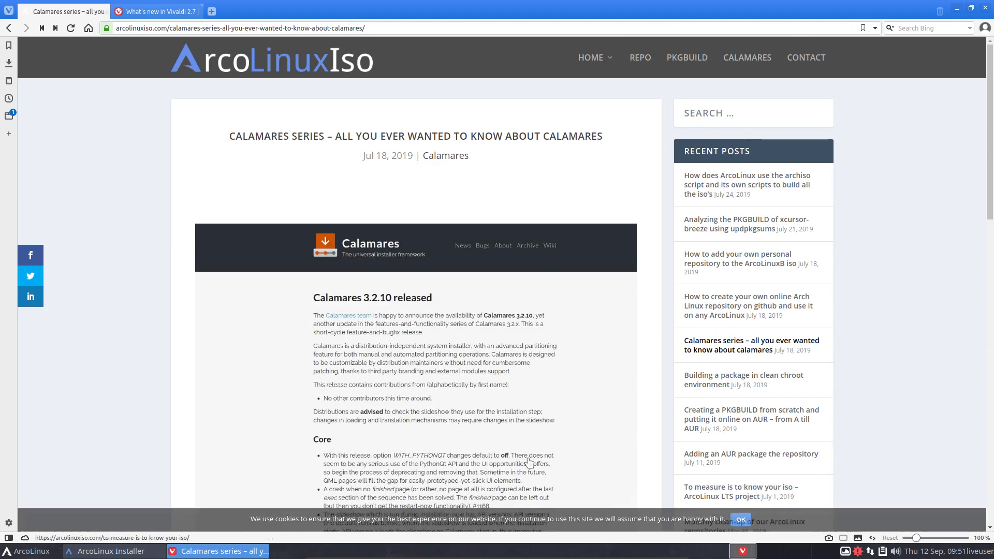
{"action": "scroll", "coordinate": [167, 362], "scroll_direction": "down", "scroll_amount": 10}
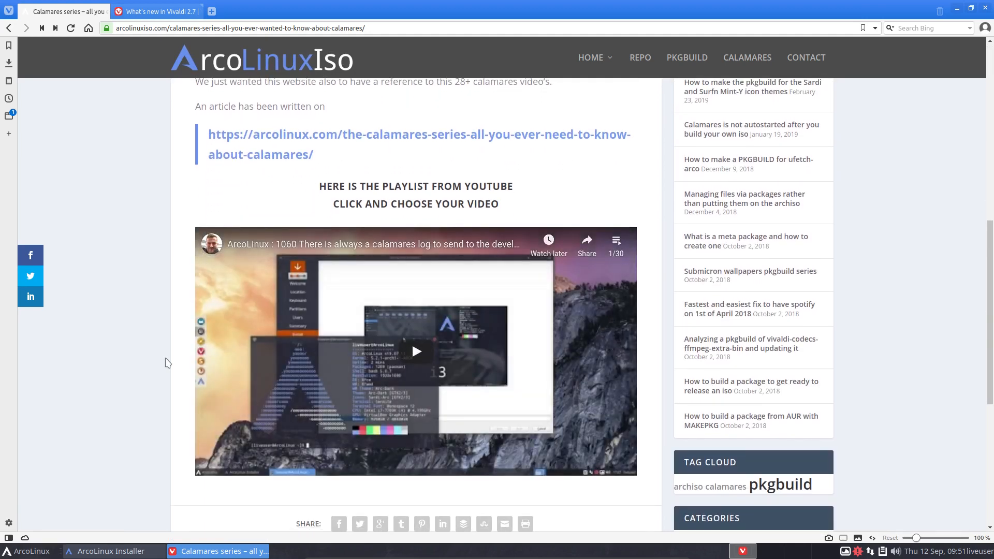
{"action": "scroll", "coordinate": [167, 363], "scroll_direction": "down", "scroll_amount": 5}
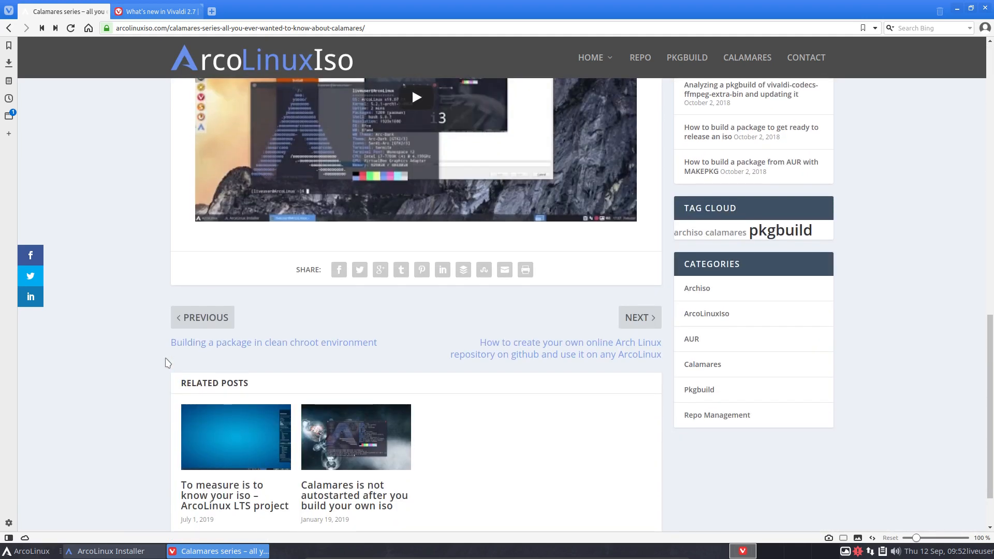
{"action": "scroll", "coordinate": [168, 360], "scroll_direction": "up", "scroll_amount": 5}
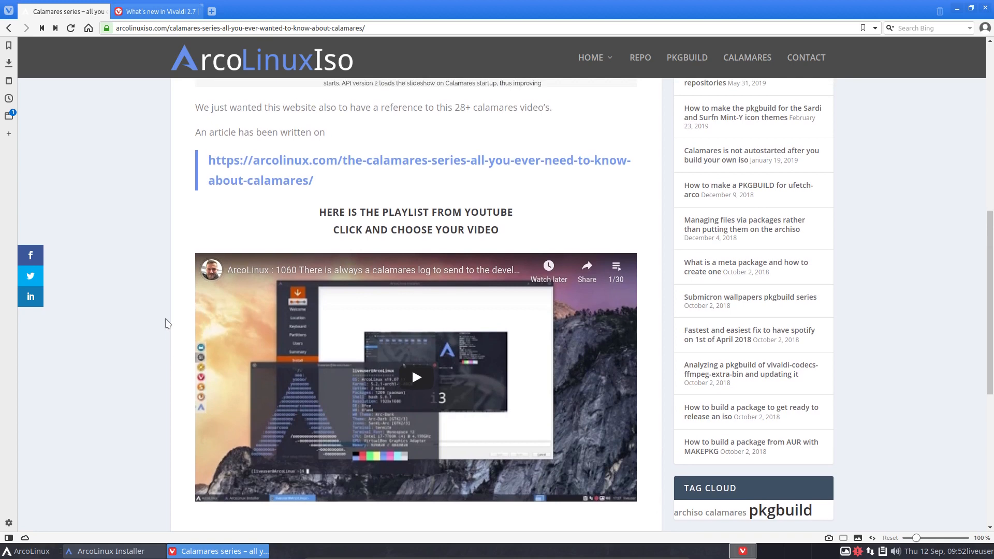
Step: Open the linked arcolinux.com 'The Calamares Series' page, accept its cookies, and start reading
{"action": "left_click", "coordinate": [351, 164]}
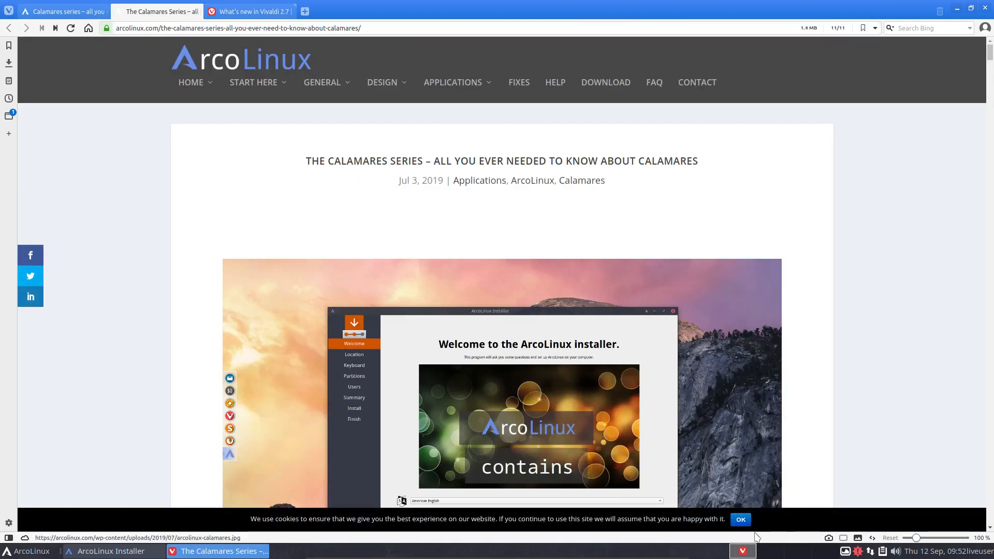
{"action": "left_click", "coordinate": [741, 519]}
{"action": "scroll", "coordinate": [260, 391], "scroll_direction": "down", "scroll_amount": 9}
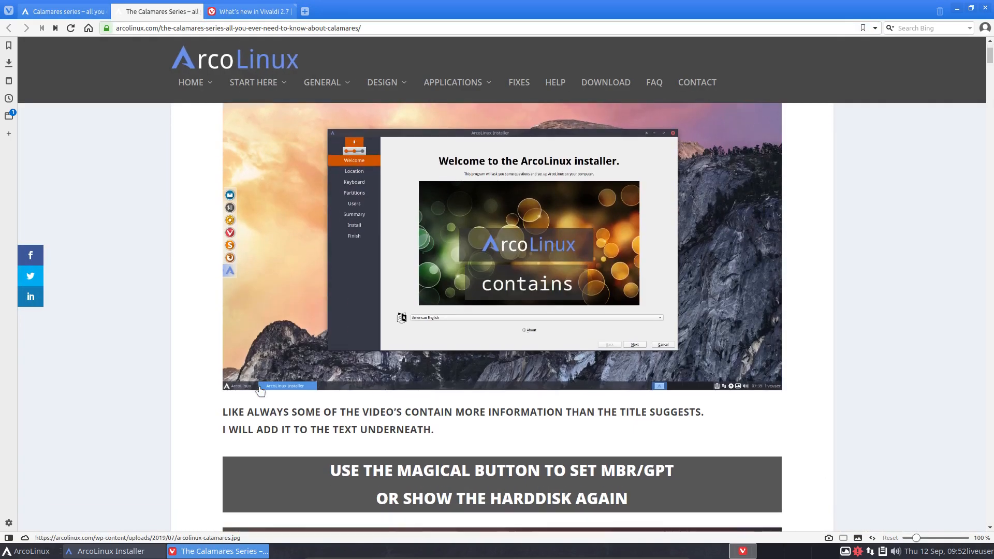
{"action": "scroll", "coordinate": [262, 392], "scroll_direction": "down", "scroll_amount": 4}
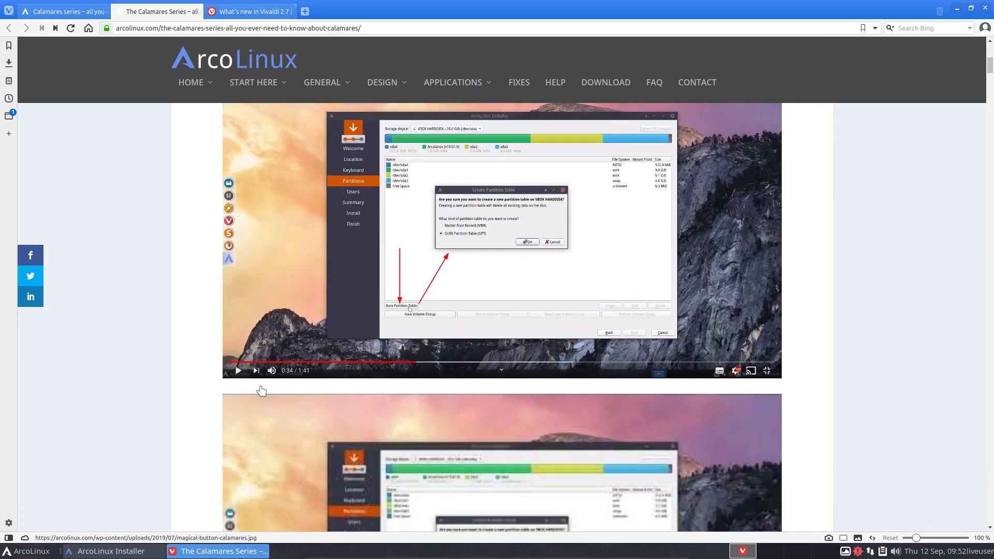
{"action": "scroll", "coordinate": [376, 391], "scroll_direction": "up", "scroll_amount": 2}
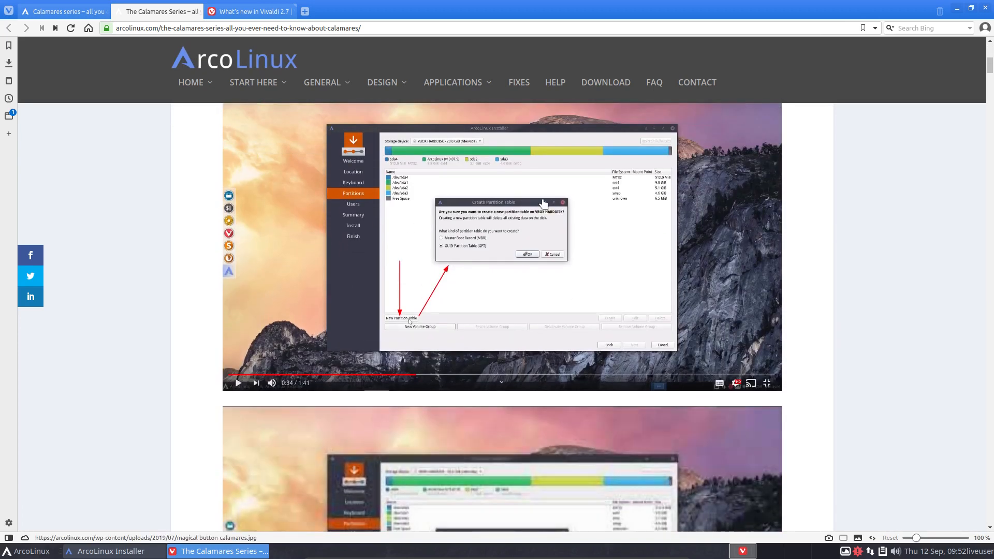
{"action": "scroll", "coordinate": [429, 314], "scroll_direction": "down", "scroll_amount": 7}
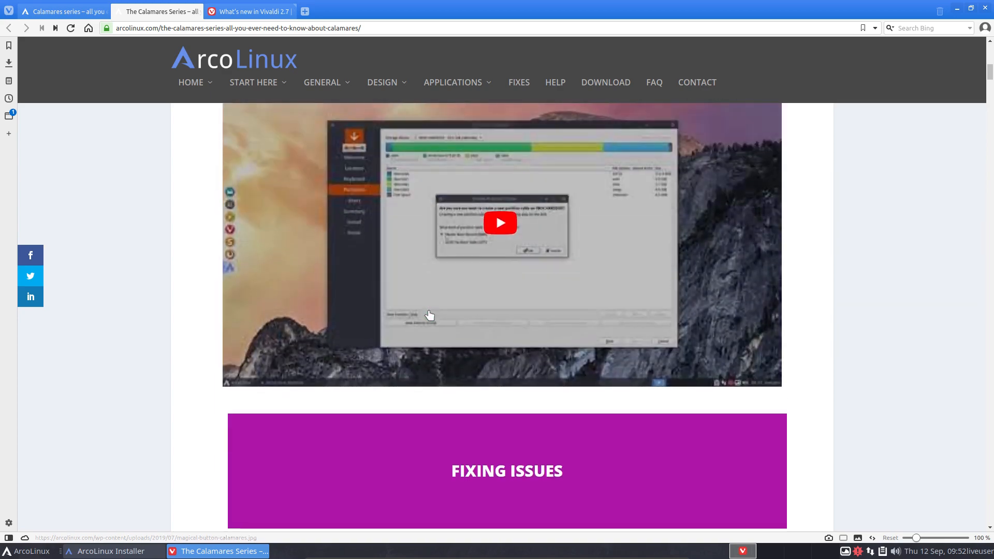
{"action": "scroll", "coordinate": [429, 315], "scroll_direction": "down", "scroll_amount": 12}
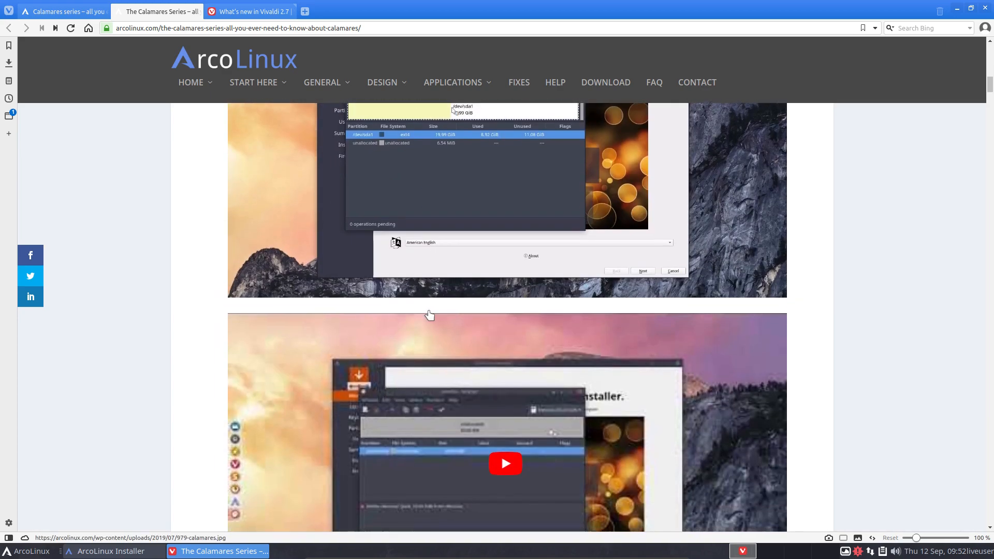
{"action": "scroll", "coordinate": [429, 315], "scroll_direction": "down", "scroll_amount": 8}
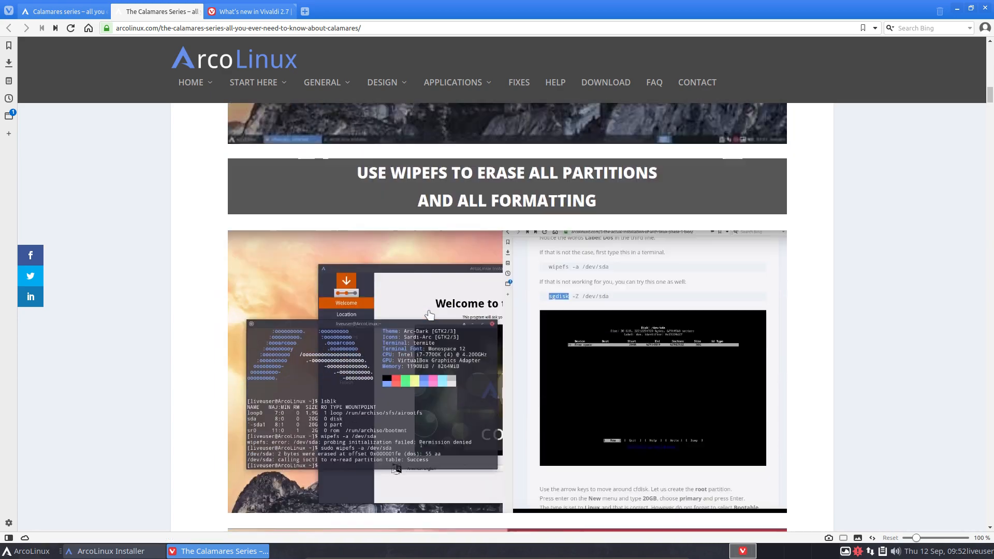
{"action": "scroll", "coordinate": [458, 347], "scroll_direction": "down", "scroll_amount": 4}
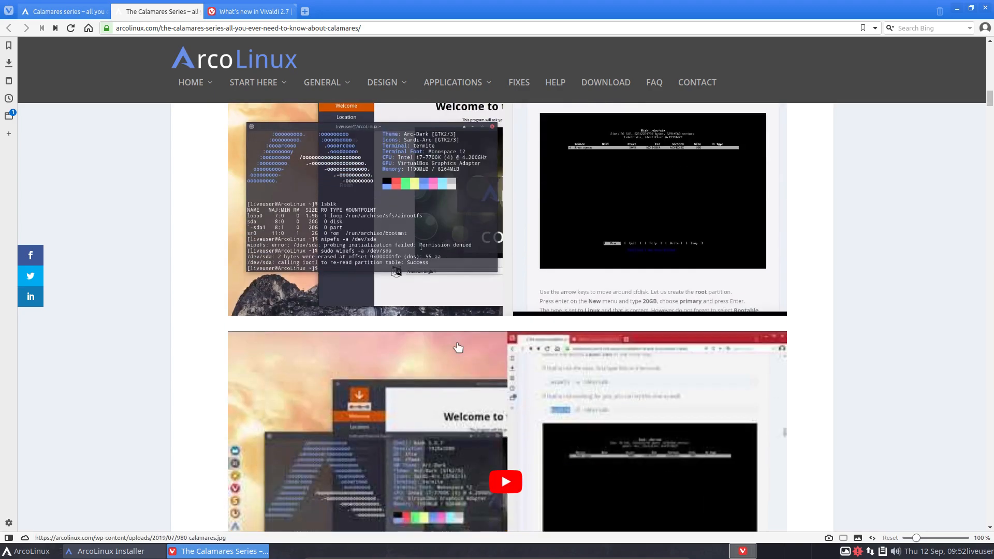
{"action": "scroll", "coordinate": [458, 347], "scroll_direction": "down", "scroll_amount": 6}
{"action": "scroll", "coordinate": [458, 347], "scroll_direction": "down", "scroll_amount": 10}
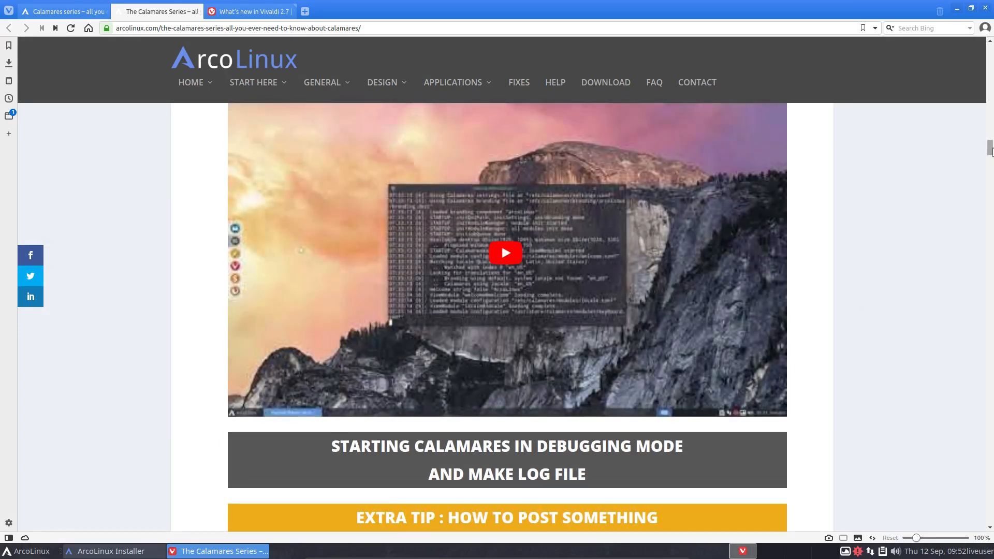
Step: Scroll past the EFI encryption screenshots to the '4 Operating Systems on 1 Harddisk' banner
{"action": "left_click_drag", "start_coordinate": [989, 151], "coordinate": [987, 392]}
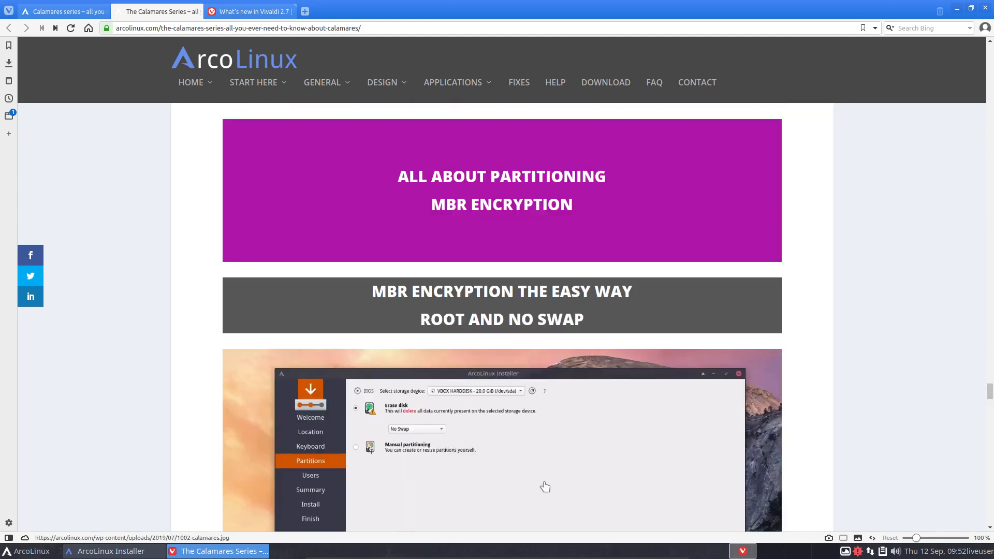
{"action": "scroll", "coordinate": [517, 414], "scroll_direction": "down", "scroll_amount": 10}
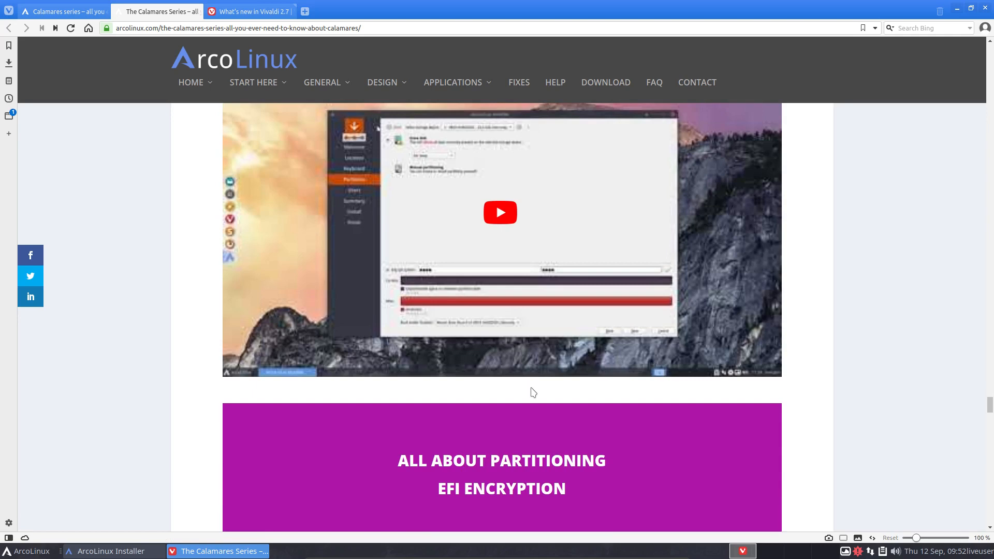
{"action": "scroll", "coordinate": [533, 392], "scroll_direction": "down", "scroll_amount": 6}
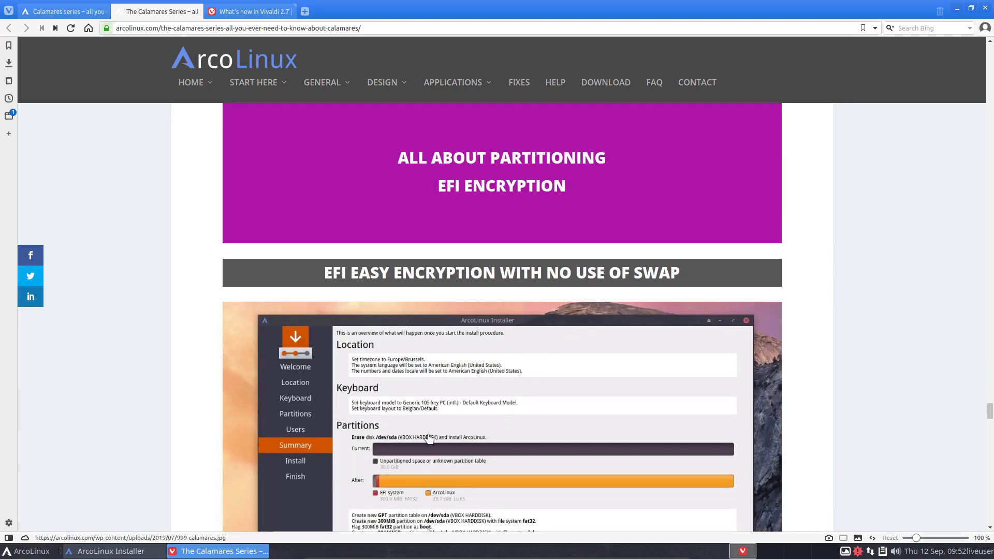
{"action": "scroll", "coordinate": [429, 439], "scroll_direction": "down", "scroll_amount": 1}
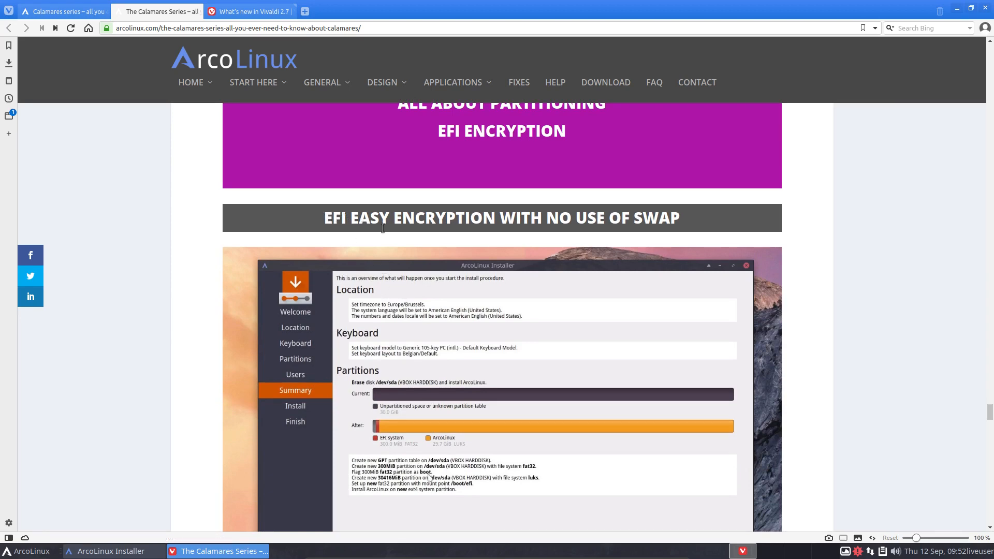
{"action": "scroll", "coordinate": [420, 425], "scroll_direction": "down", "scroll_amount": 8}
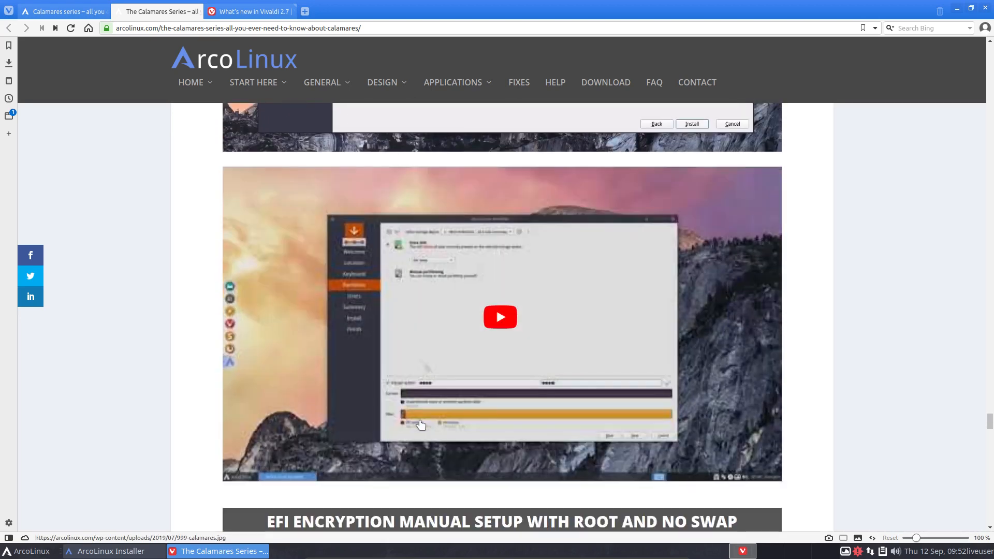
{"action": "scroll", "coordinate": [420, 424], "scroll_direction": "down", "scroll_amount": 7}
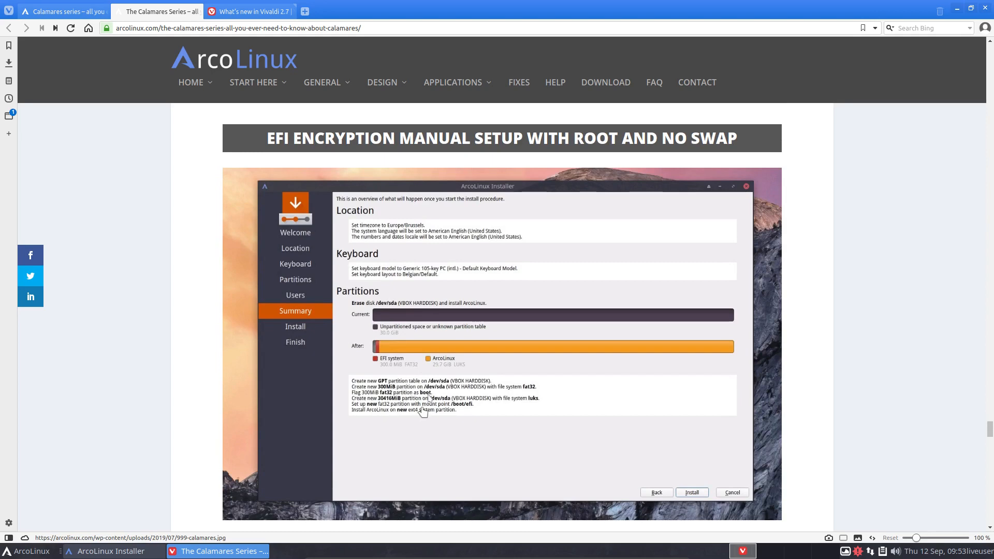
{"action": "scroll", "coordinate": [488, 446], "scroll_direction": "down", "scroll_amount": 4}
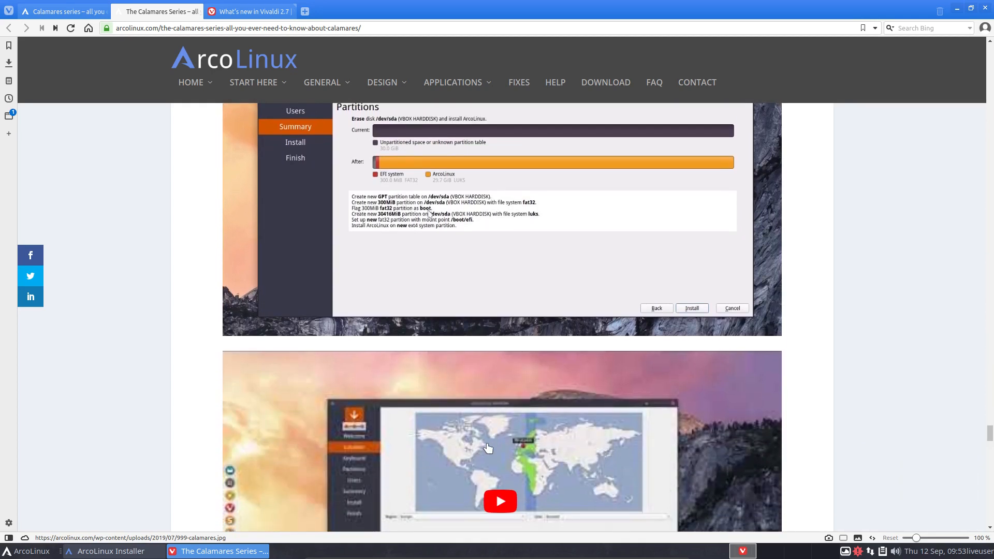
{"action": "scroll", "coordinate": [488, 448], "scroll_direction": "down", "scroll_amount": 7}
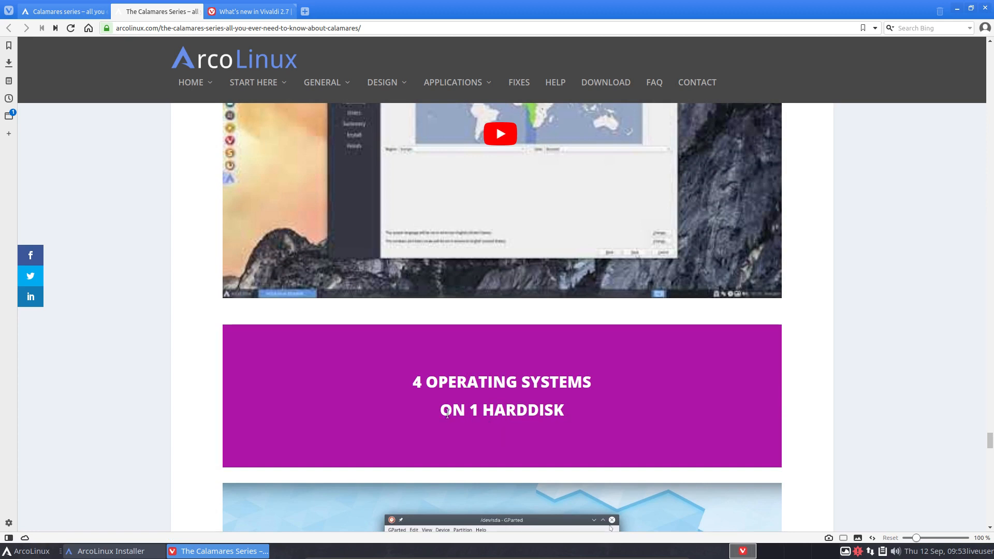
Step: Highlight the '4 OPERATING SYSTEMS ON 1 HARDDISK' heading, then read on past the share bar and Related Posts
{"action": "mouse_move", "coordinate": [423, 384]}
{"action": "left_mouse_down"}
{"action": "mouse_move", "coordinate": [566, 411]}
{"action": "mouse_move", "coordinate": [414, 371]}
{"action": "left_mouse_up"}
{"action": "left_click", "coordinate": [563, 413]}
{"action": "scroll", "coordinate": [474, 401], "scroll_direction": "down", "scroll_amount": 2}
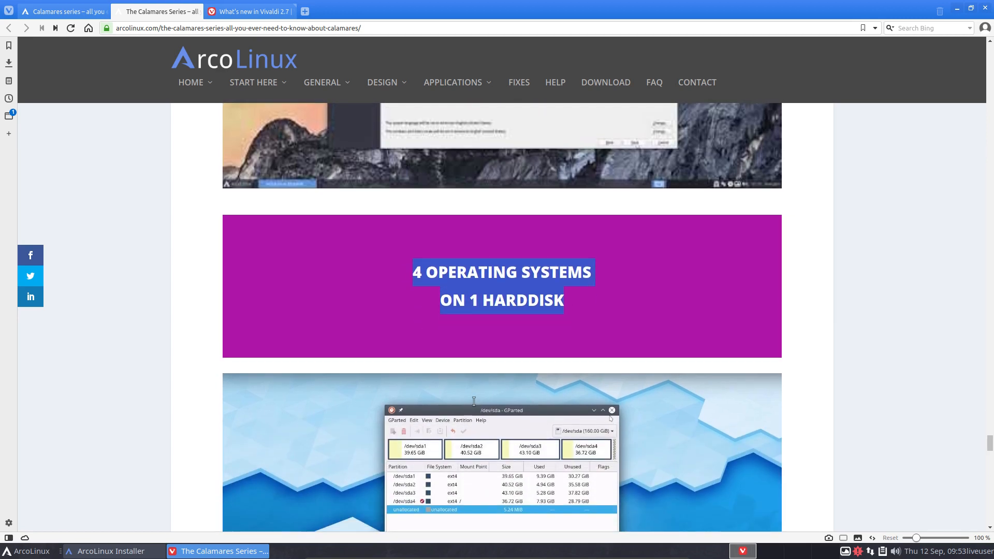
{"action": "scroll", "coordinate": [595, 392], "scroll_direction": "down", "scroll_amount": 2}
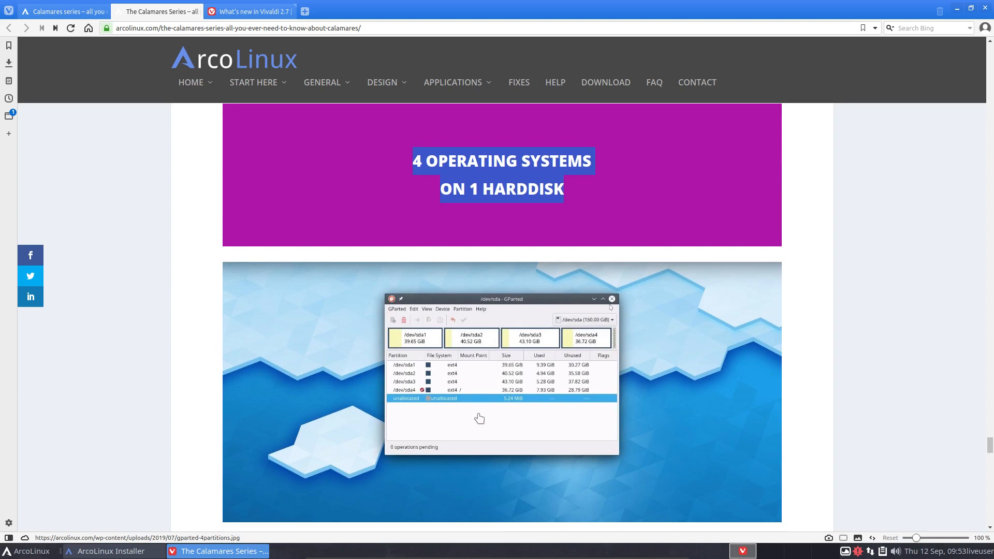
{"action": "scroll", "coordinate": [456, 418], "scroll_direction": "down", "scroll_amount": 4}
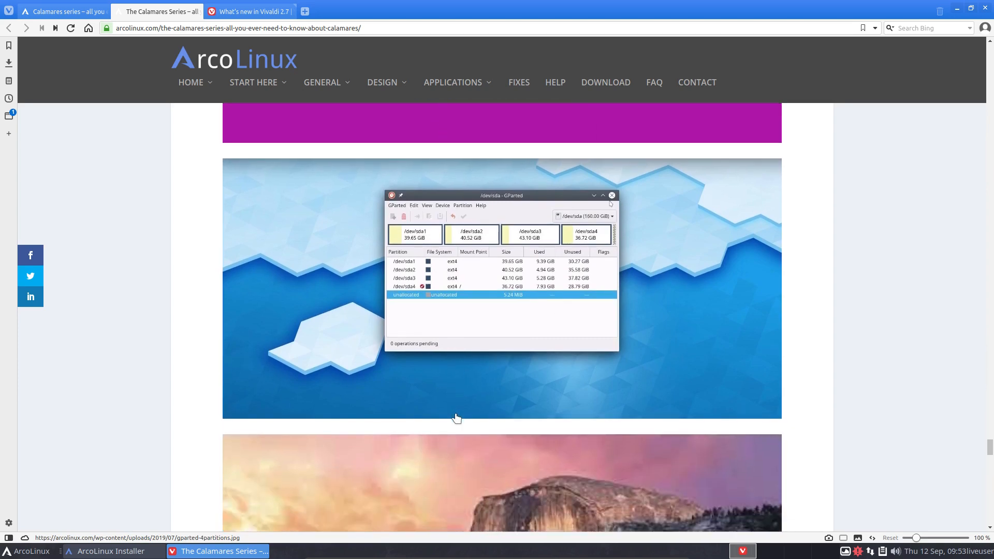
{"action": "scroll", "coordinate": [456, 417], "scroll_direction": "down", "scroll_amount": 5}
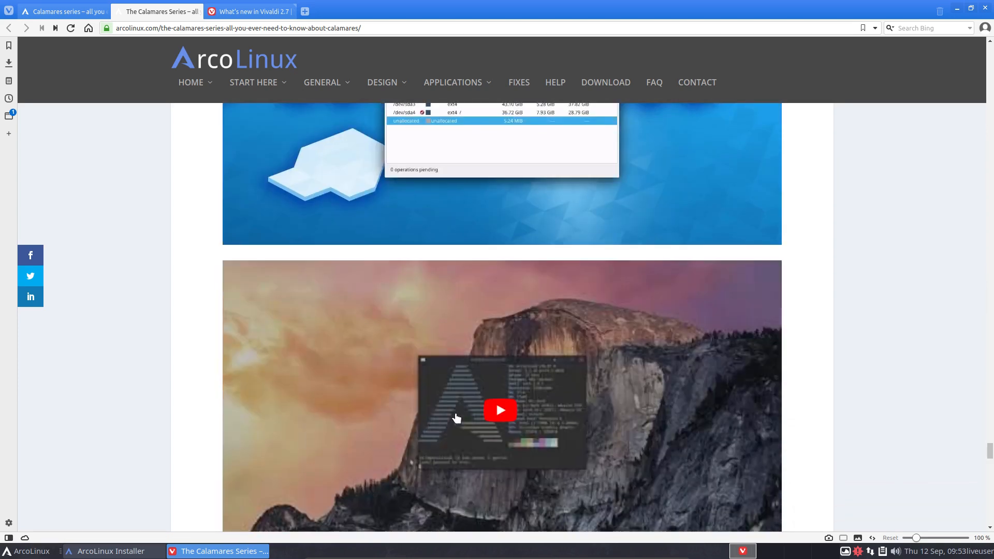
{"action": "scroll", "coordinate": [456, 418], "scroll_direction": "down", "scroll_amount": 2}
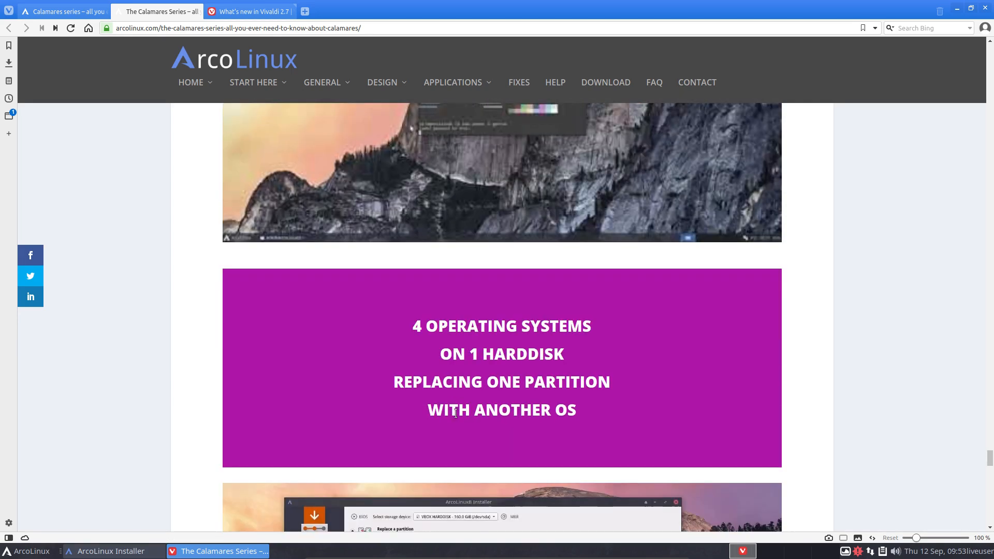
{"action": "scroll", "coordinate": [456, 414], "scroll_direction": "down", "scroll_amount": 3}
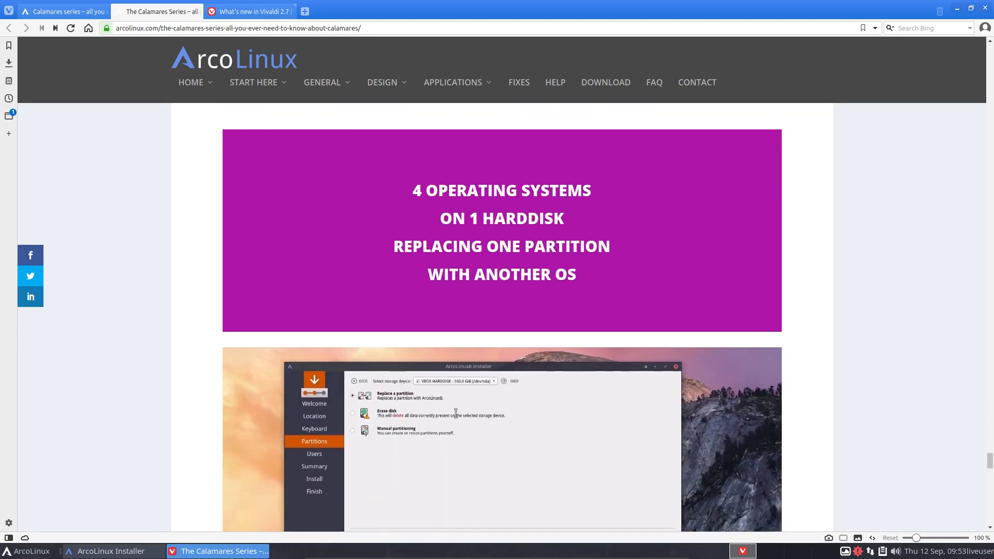
{"action": "scroll", "coordinate": [456, 416], "scroll_direction": "down", "scroll_amount": 4}
{"action": "scroll", "coordinate": [456, 417], "scroll_direction": "down", "scroll_amount": 2}
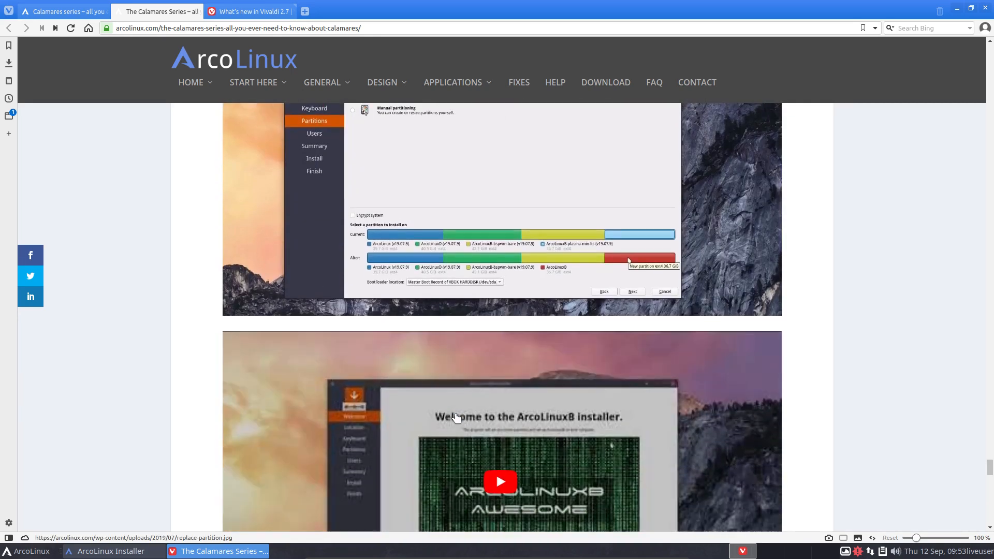
{"action": "scroll", "coordinate": [456, 418], "scroll_direction": "down", "scroll_amount": 2}
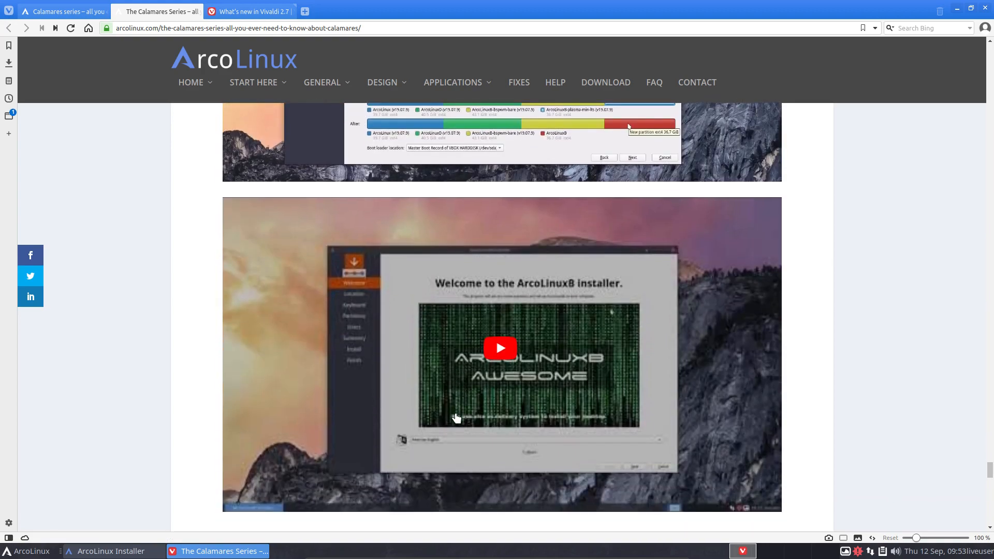
{"action": "scroll", "coordinate": [456, 417], "scroll_direction": "down", "scroll_amount": 8}
{"action": "scroll", "coordinate": [455, 417], "scroll_direction": "down", "scroll_amount": 2}
{"action": "scroll", "coordinate": [456, 417], "scroll_direction": "down", "scroll_amount": 10}
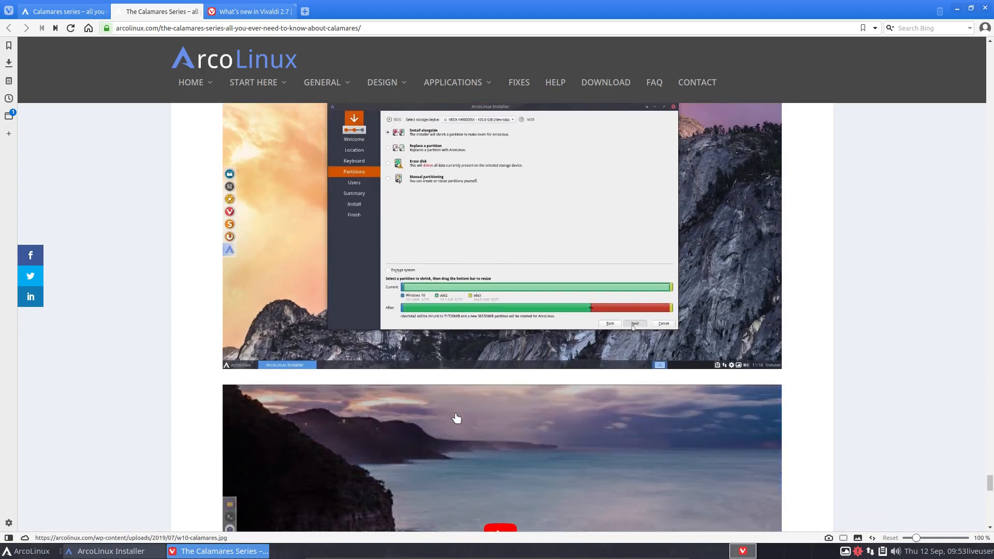
{"action": "scroll", "coordinate": [456, 418], "scroll_direction": "down", "scroll_amount": 10}
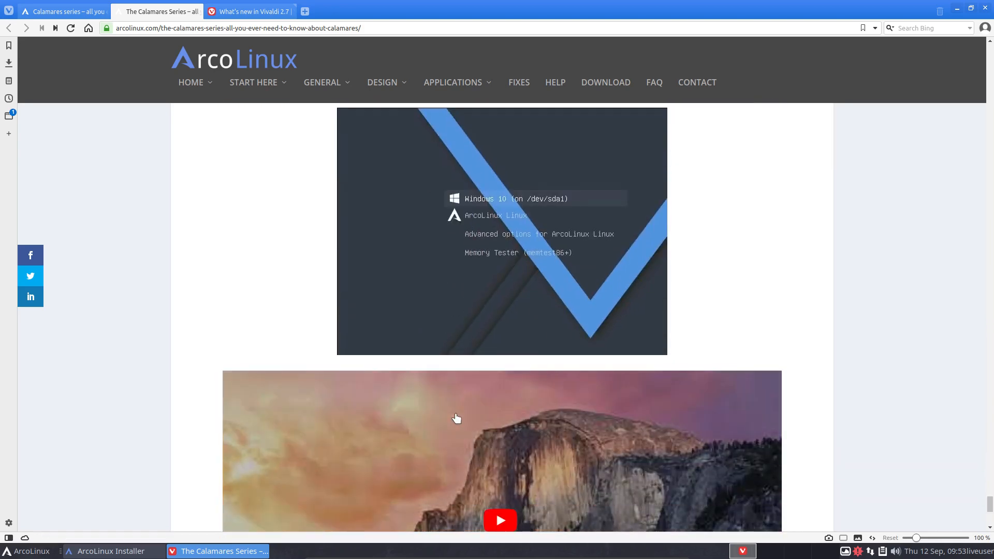
{"action": "scroll", "coordinate": [456, 417], "scroll_direction": "down", "scroll_amount": 10}
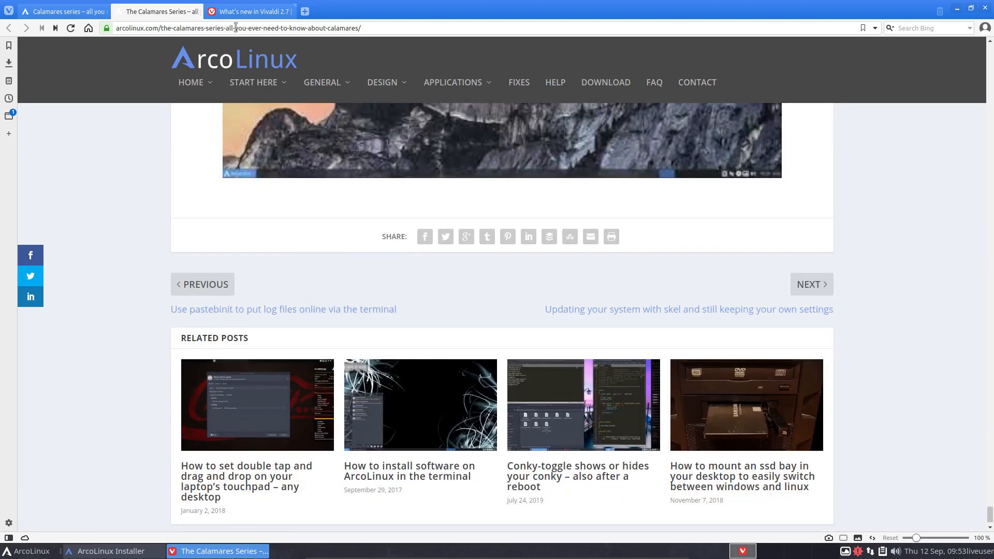
Step: Go to the Calamares category page from the site's Applications menu
{"action": "left_click", "coordinate": [365, 28]}
{"action": "mouse_move", "coordinate": [463, 83]}
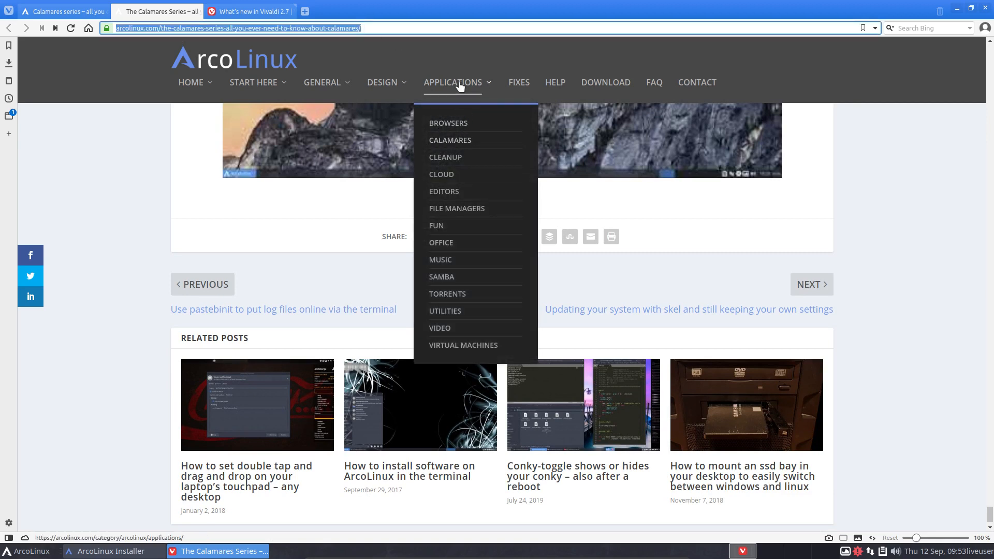
{"action": "left_click", "coordinate": [461, 139]}
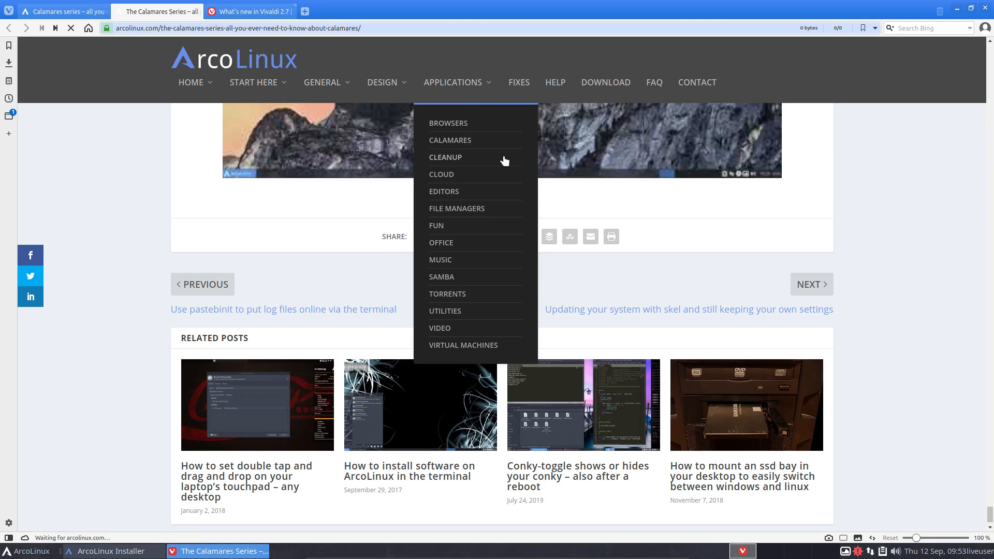
Step: Check the installer's progress, then come back and scan the Calamares category post list
{"action": "left_click", "coordinate": [957, 9]}
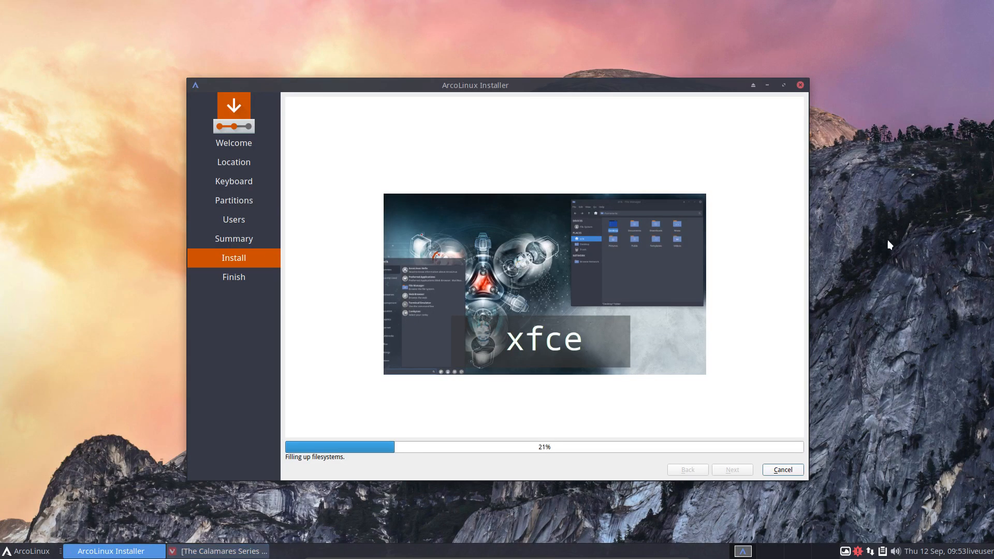
{"action": "left_click", "coordinate": [230, 552]}
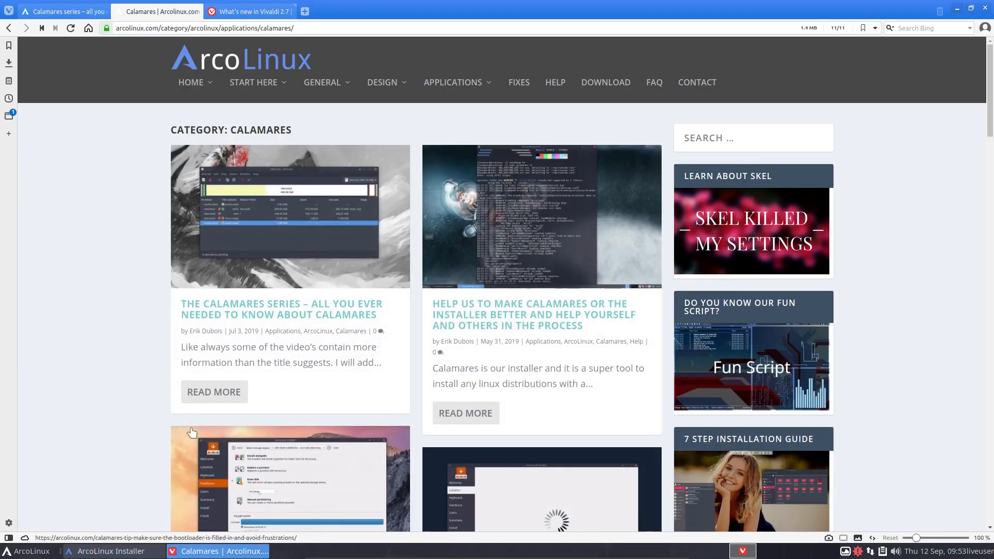
{"action": "scroll", "coordinate": [569, 310], "scroll_direction": "down", "scroll_amount": 1}
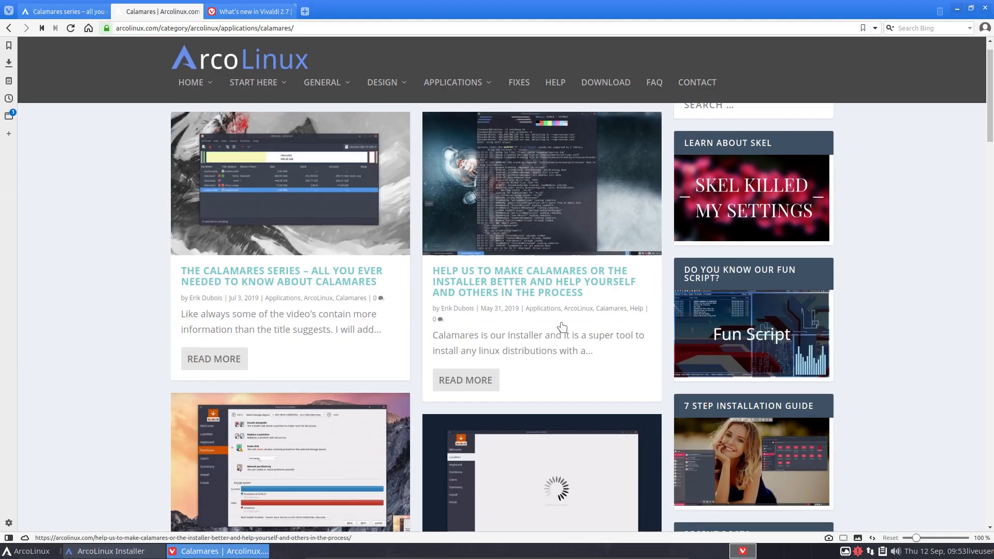
{"action": "scroll", "coordinate": [560, 324], "scroll_direction": "down", "scroll_amount": 5}
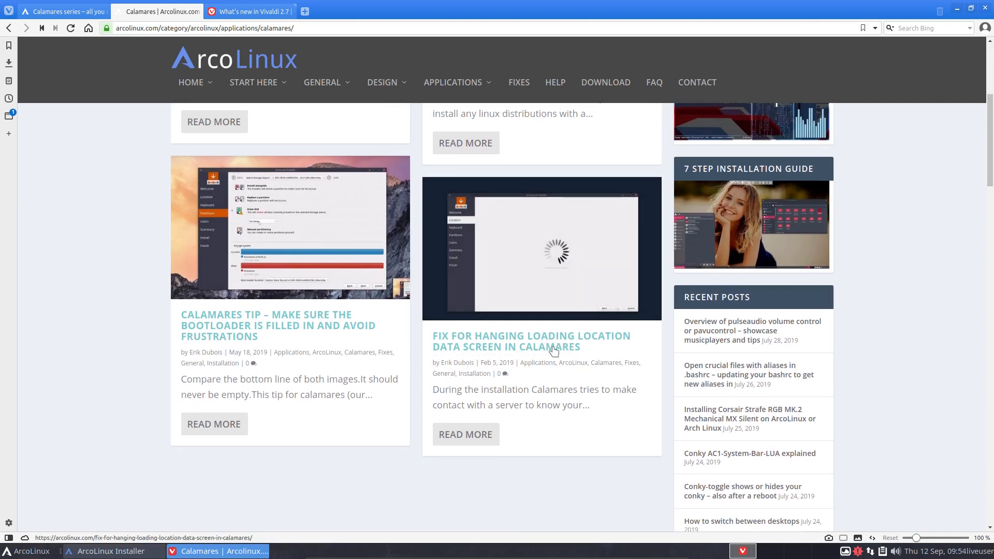
{"action": "scroll", "coordinate": [592, 355], "scroll_direction": "up", "scroll_amount": 2}
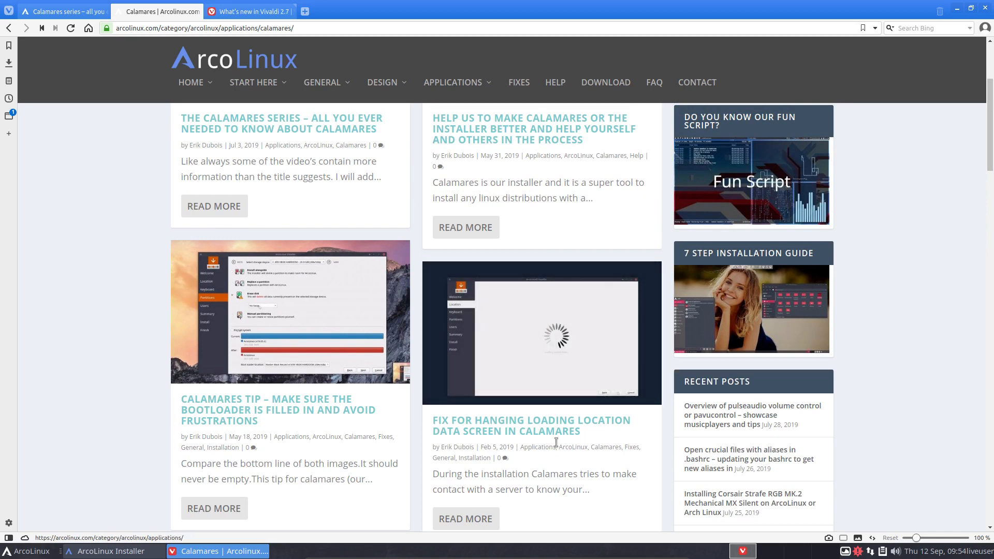
{"action": "scroll", "coordinate": [548, 445], "scroll_direction": "up", "scroll_amount": 2}
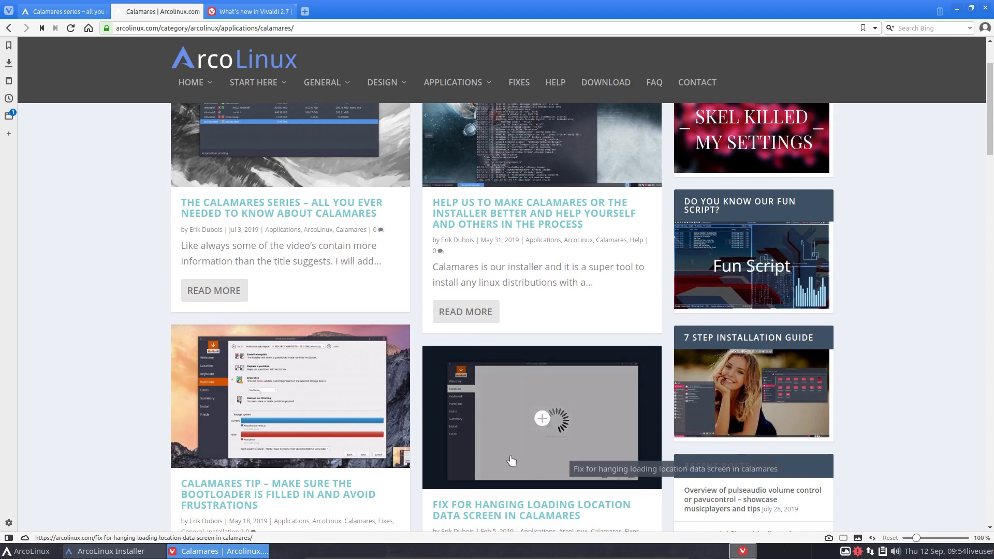
{"action": "scroll", "coordinate": [558, 461], "scroll_direction": "up", "scroll_amount": 2}
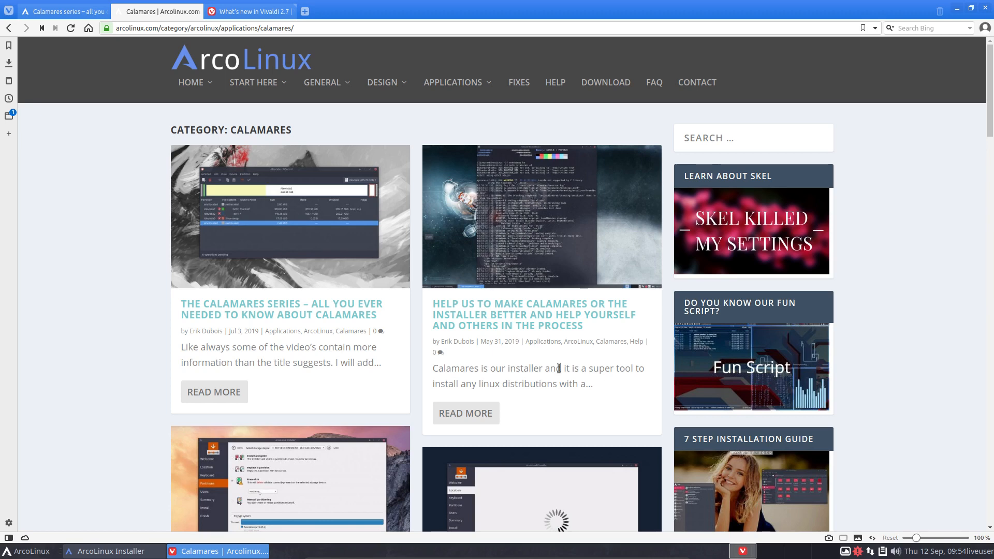
Step: Return to the installer, enable 'Restart now' on the All done page and finish setup
{"action": "left_click", "coordinate": [955, 10]}
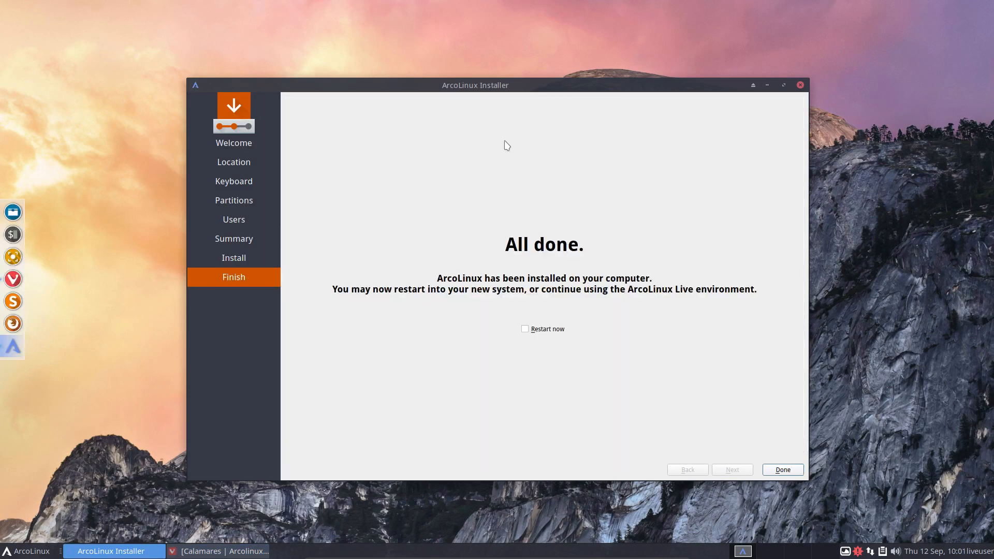
{"action": "left_click", "coordinate": [546, 330]}
{"action": "left_click", "coordinate": [781, 472]}
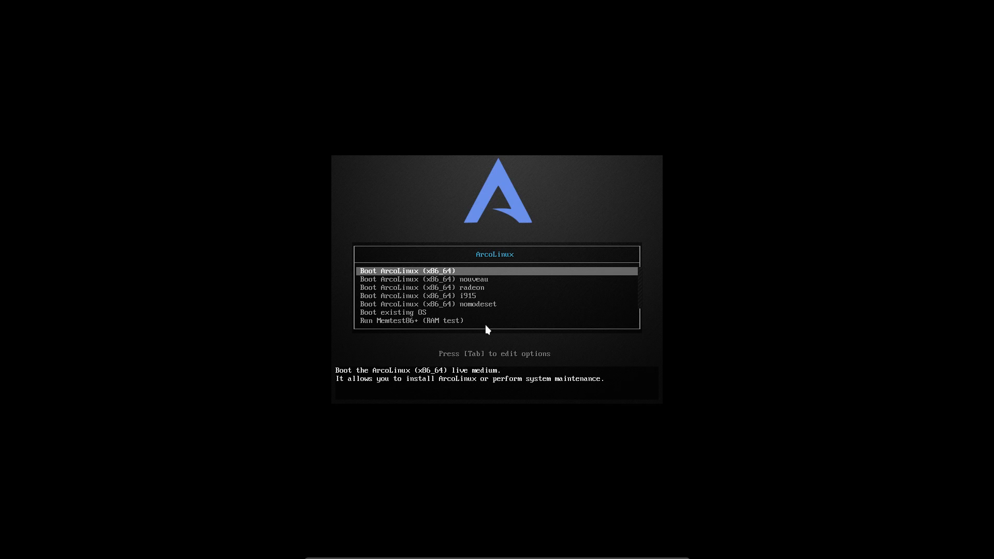
Step: Choose 'Boot existing OS' in the boot menu, then start 'ArcoLinux Linux' from GRUB
{"action": "key", "text": "Down"}
{"action": "key", "text": "Down"}
{"action": "key", "text": "Down"}
{"action": "key", "text": "Down"}
{"action": "key", "text": "Down"}
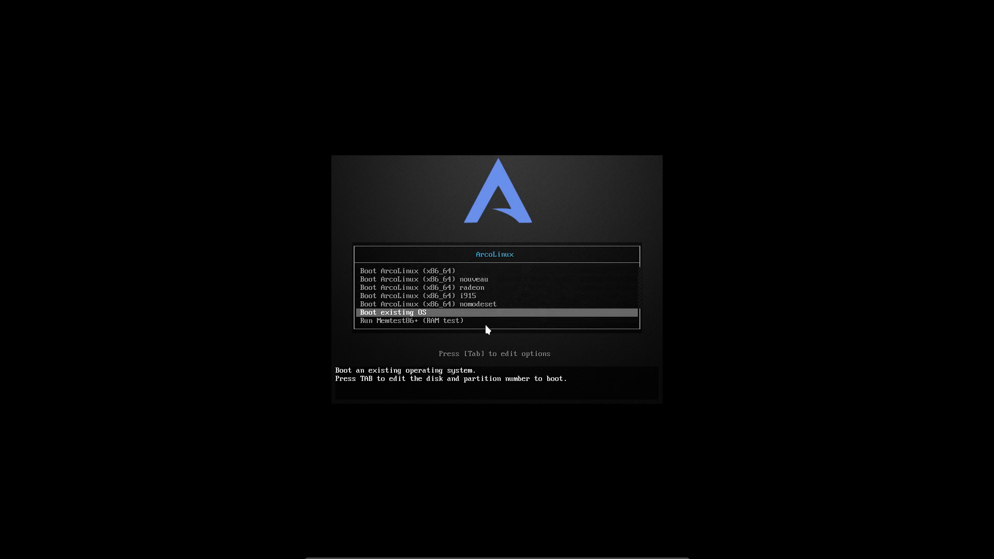
{"action": "key", "text": "Return"}
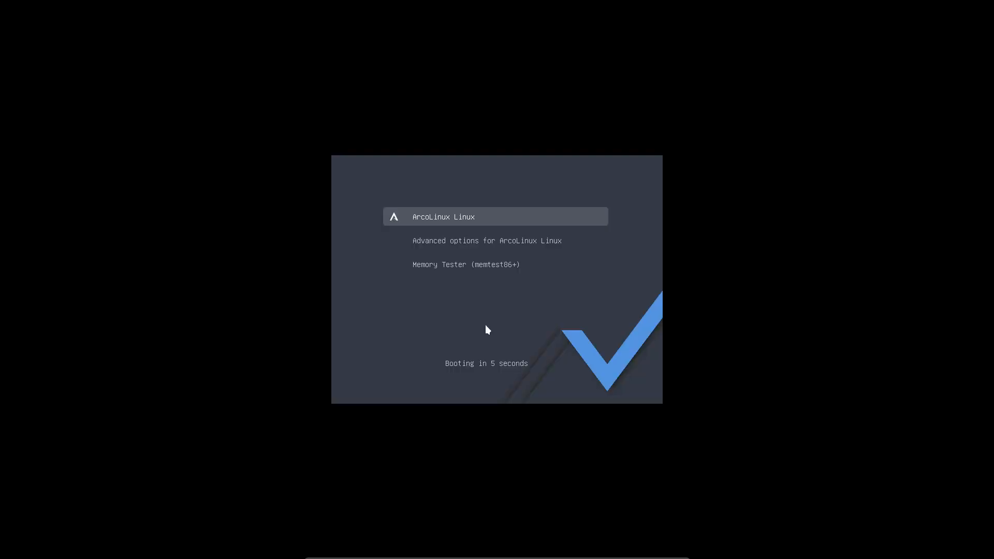
{"action": "key", "text": "Return"}
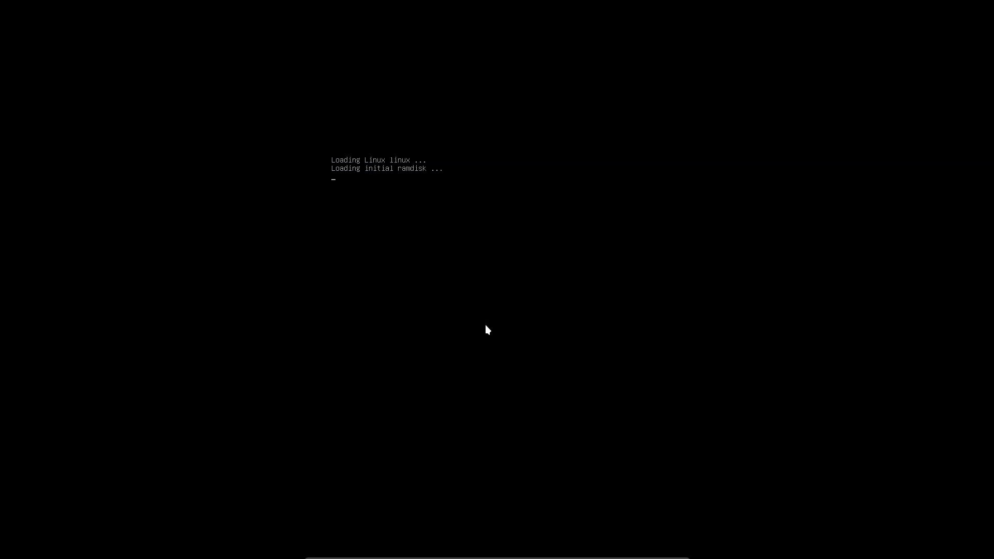